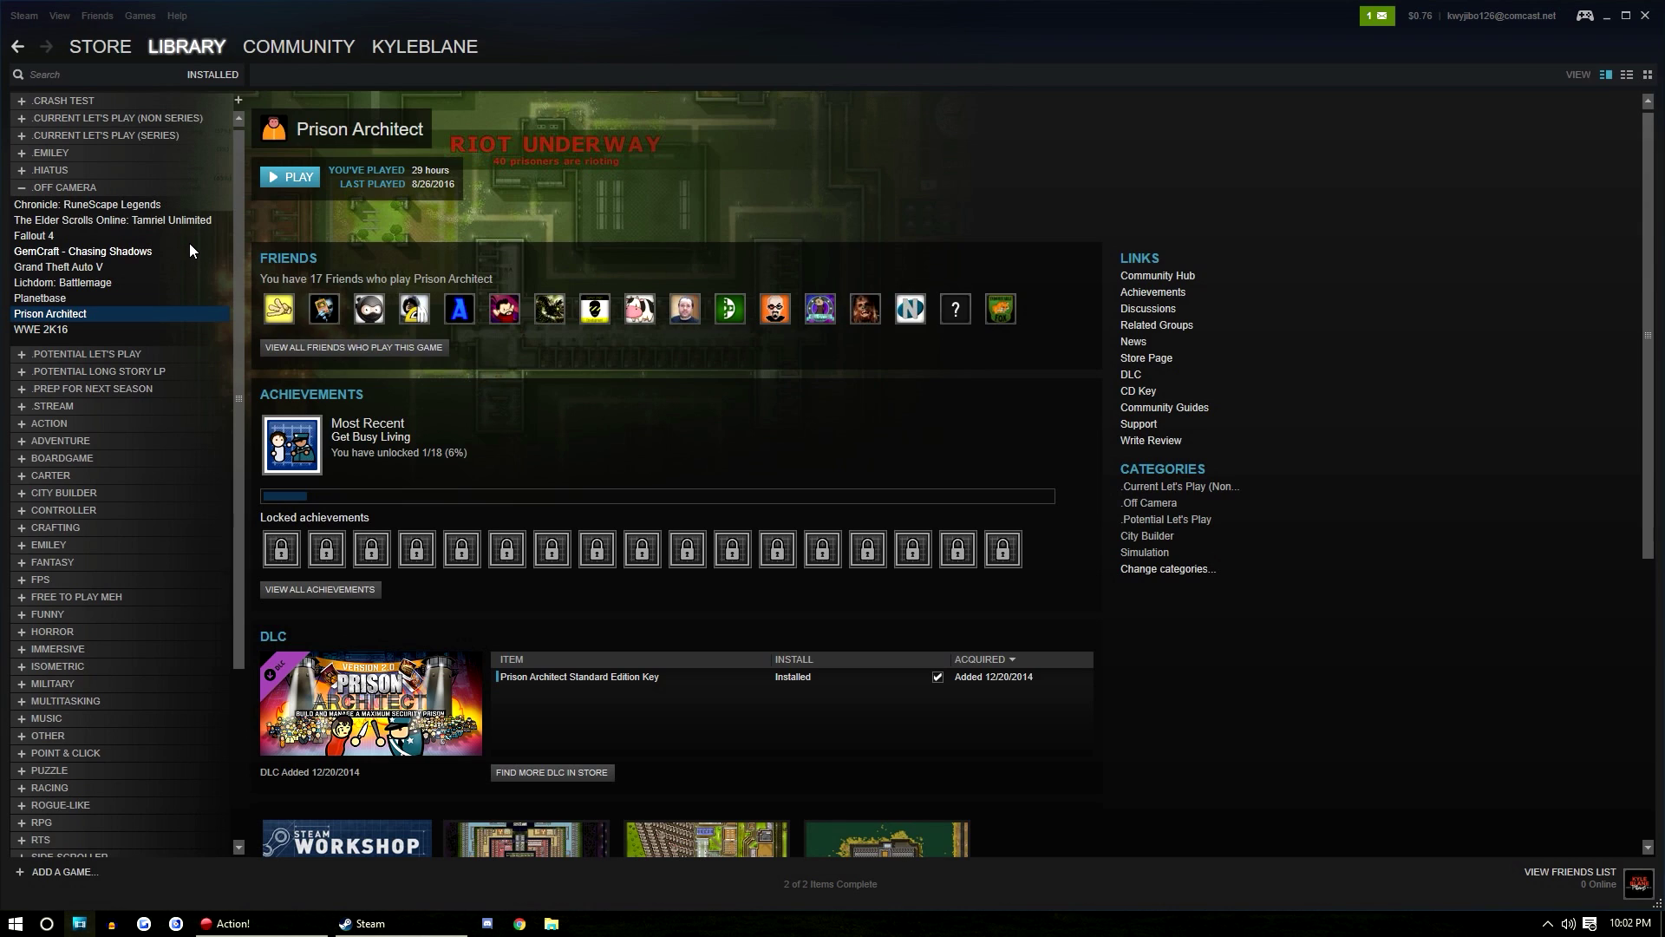
# Step: Open Prison Architect's local game folder from Steam's Properties > Local Files
pyautogui.rightClick(123, 314)
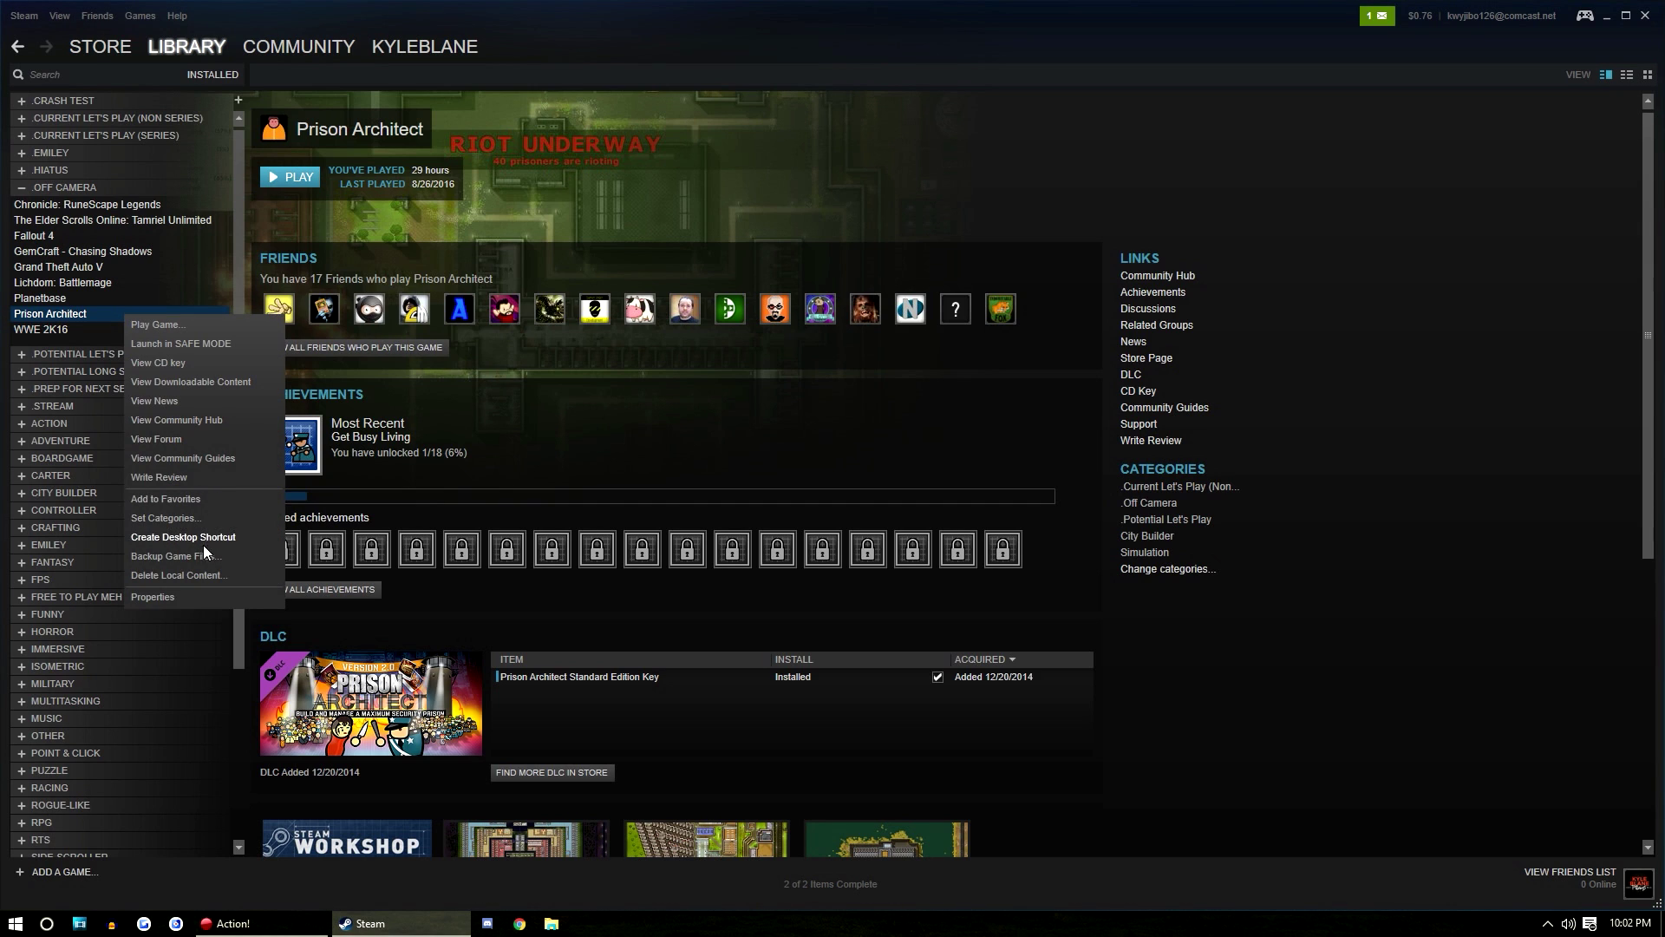
pyautogui.click(191, 588)
pyautogui.click(800, 230)
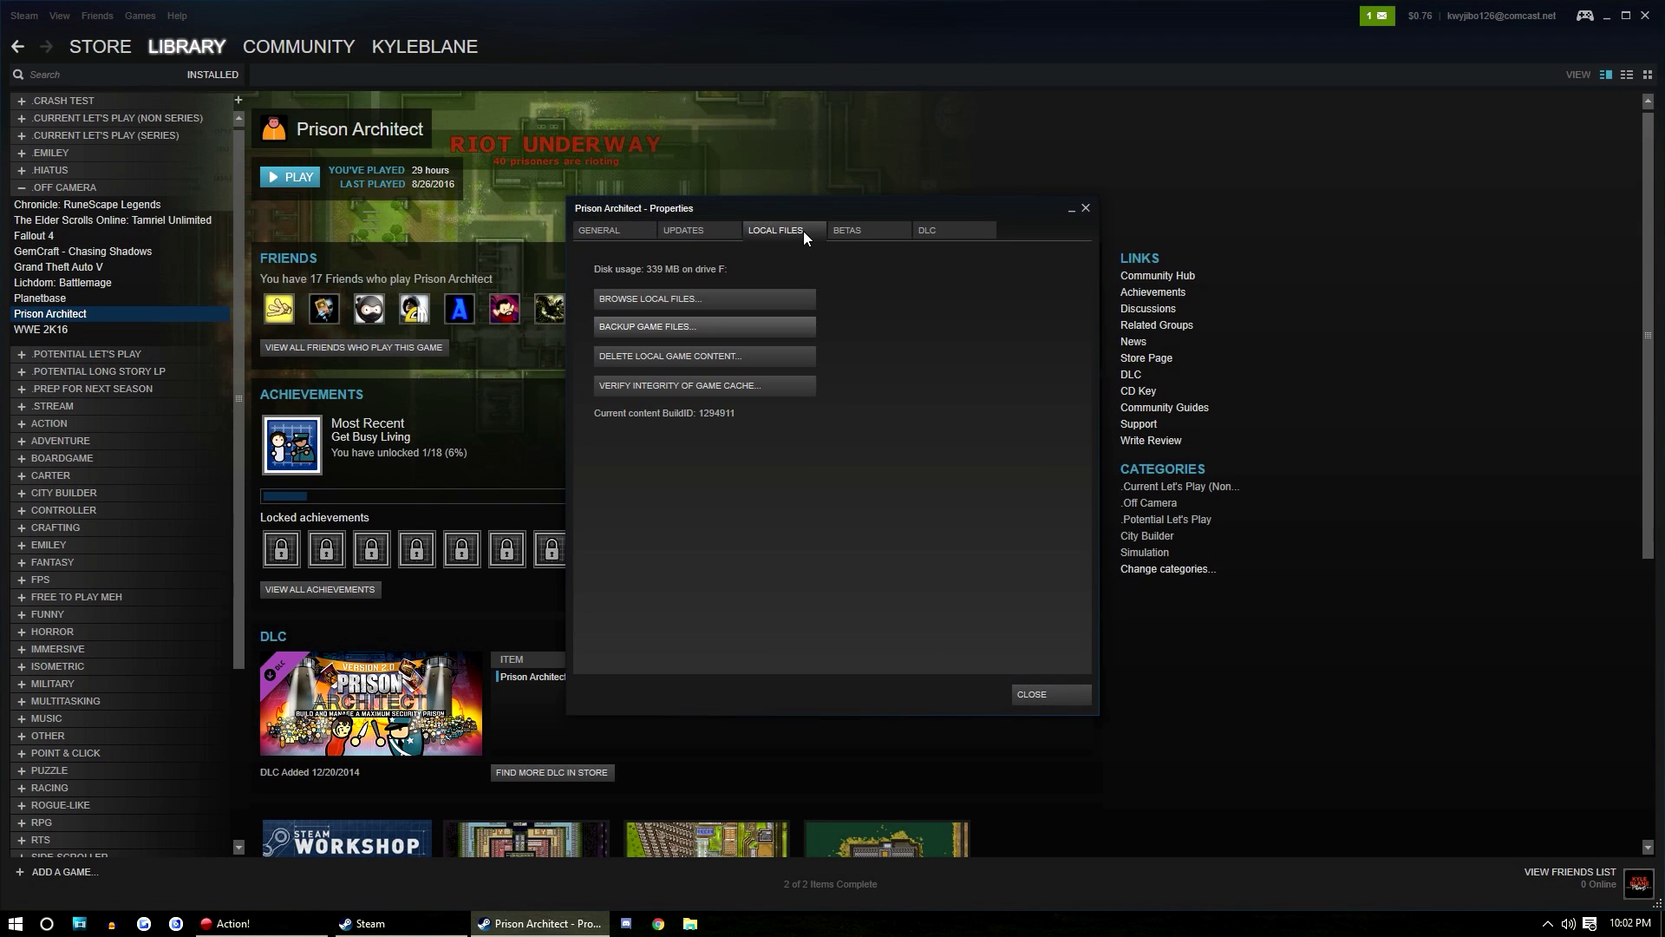
pyautogui.click(716, 297)
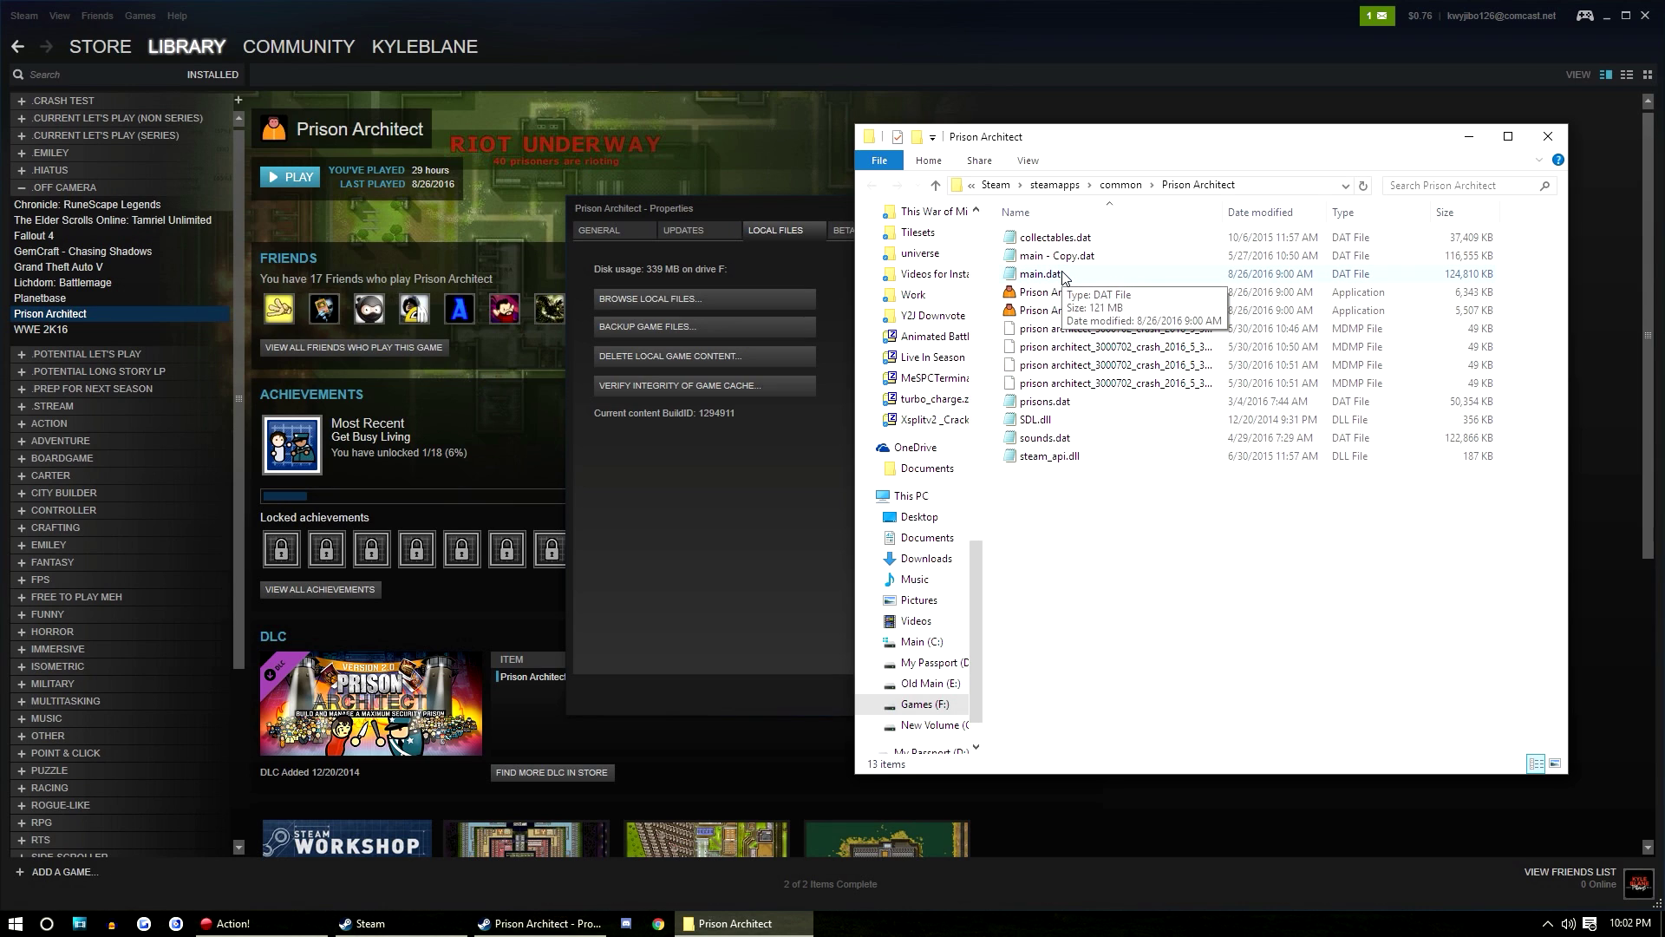
# Step: Open main.dat from the game folder with WinRAR archiver
pyautogui.click(1064, 276)
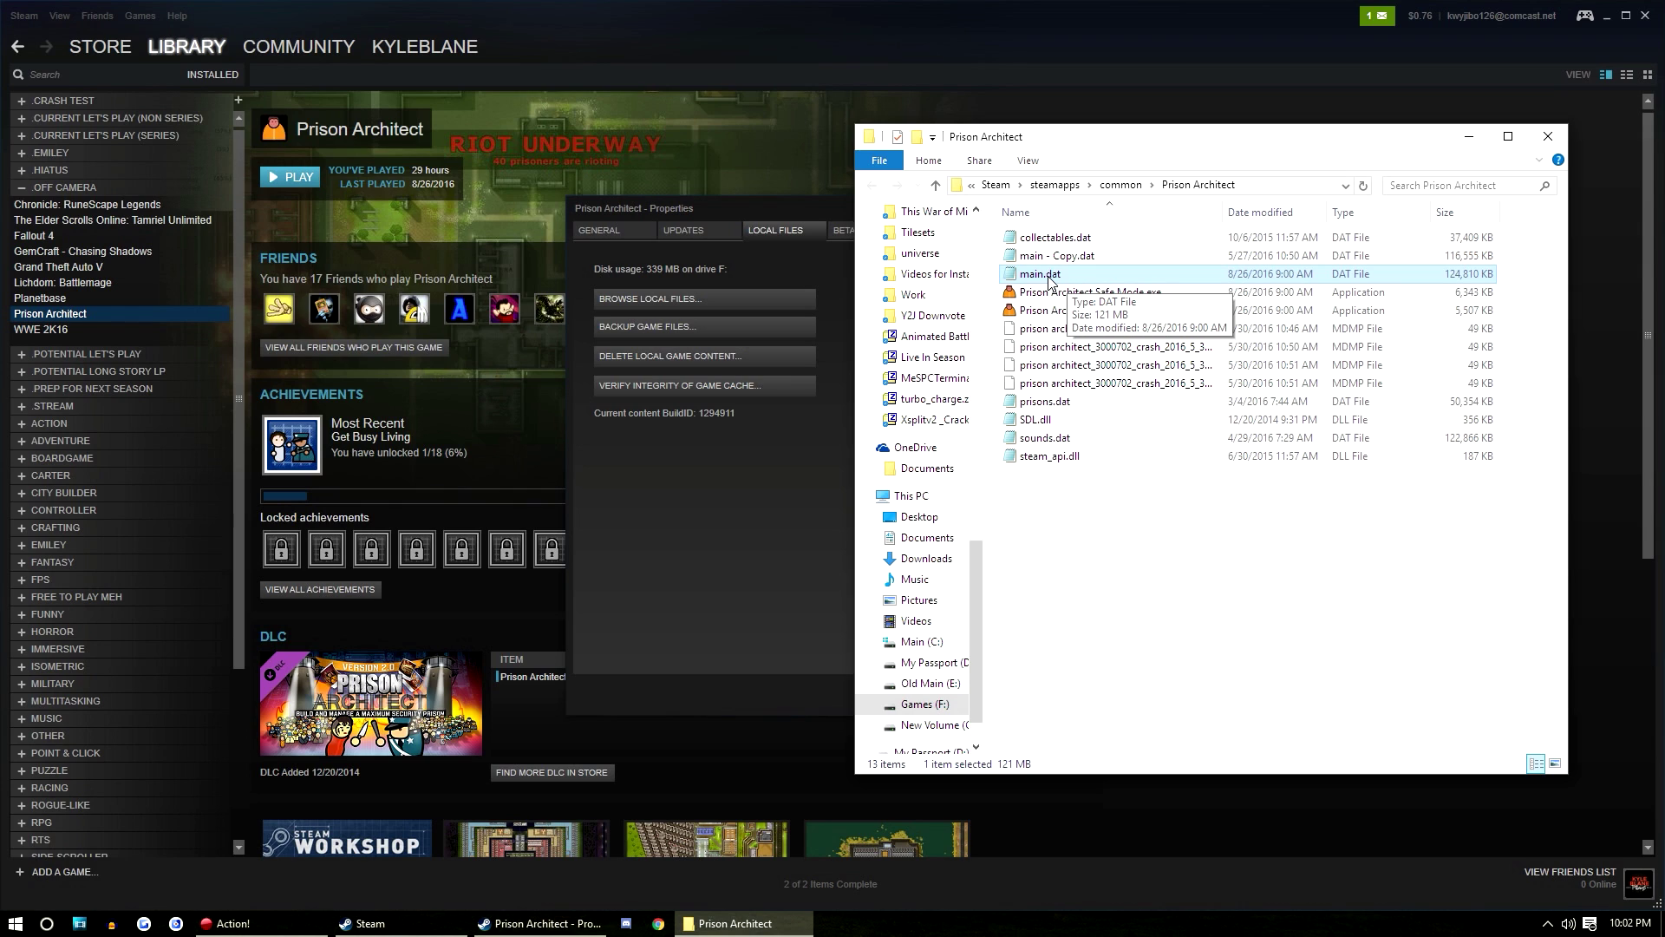
pyautogui.rightClick(1049, 277)
pyautogui.moveTo(1298, 403)
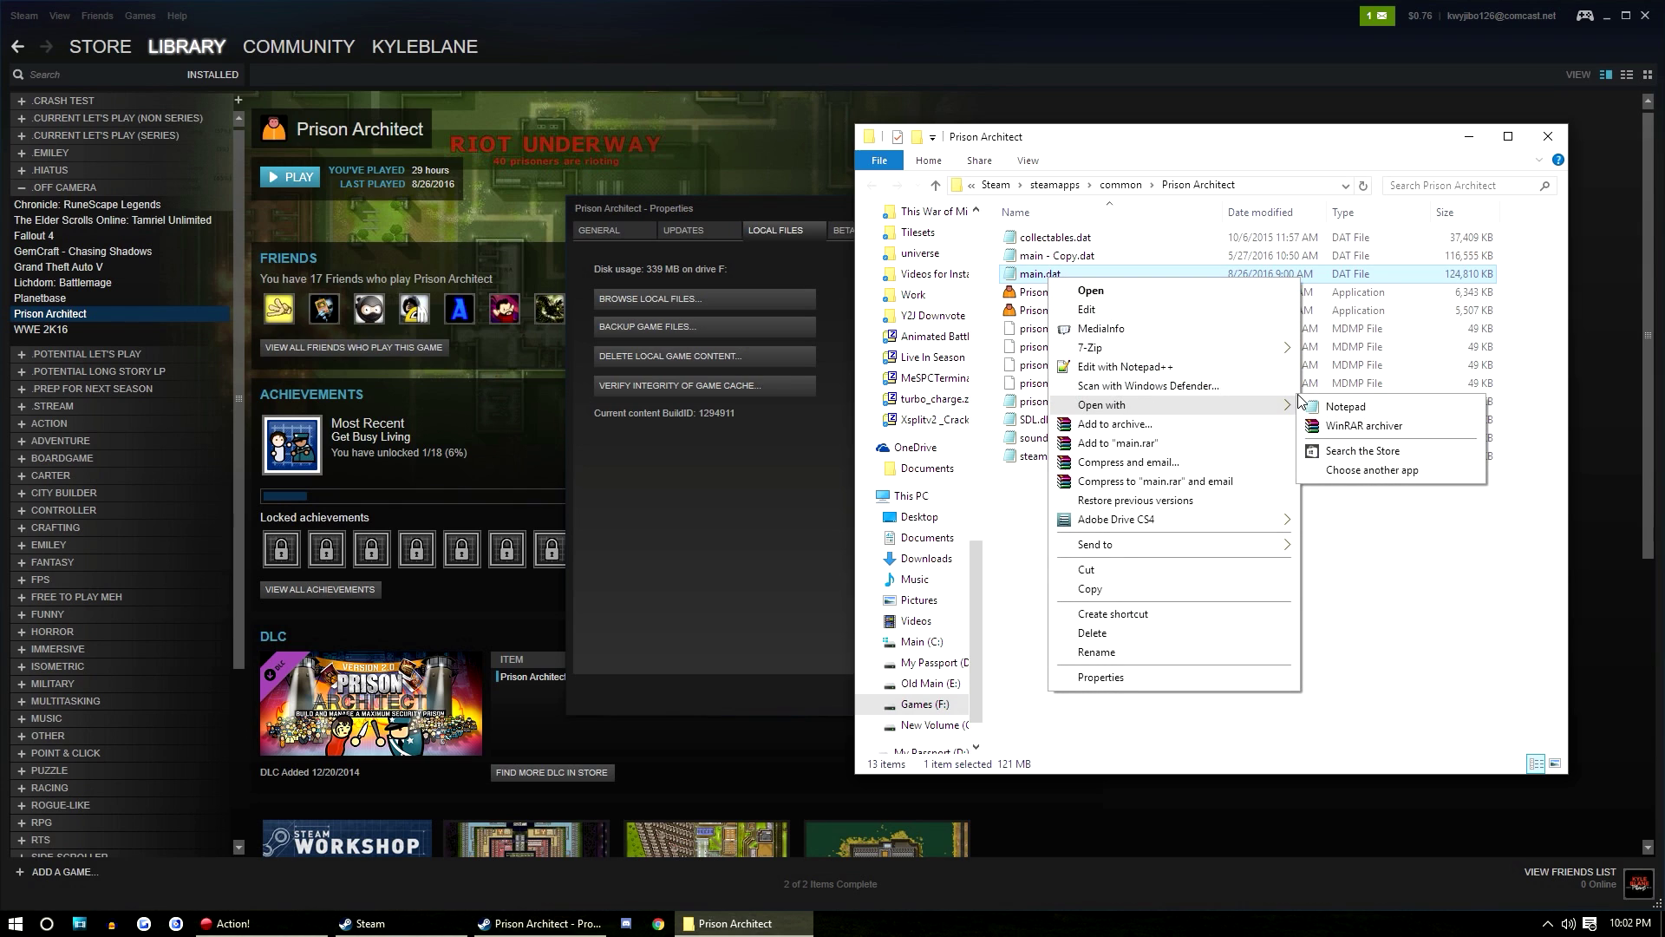
pyautogui.click(1320, 427)
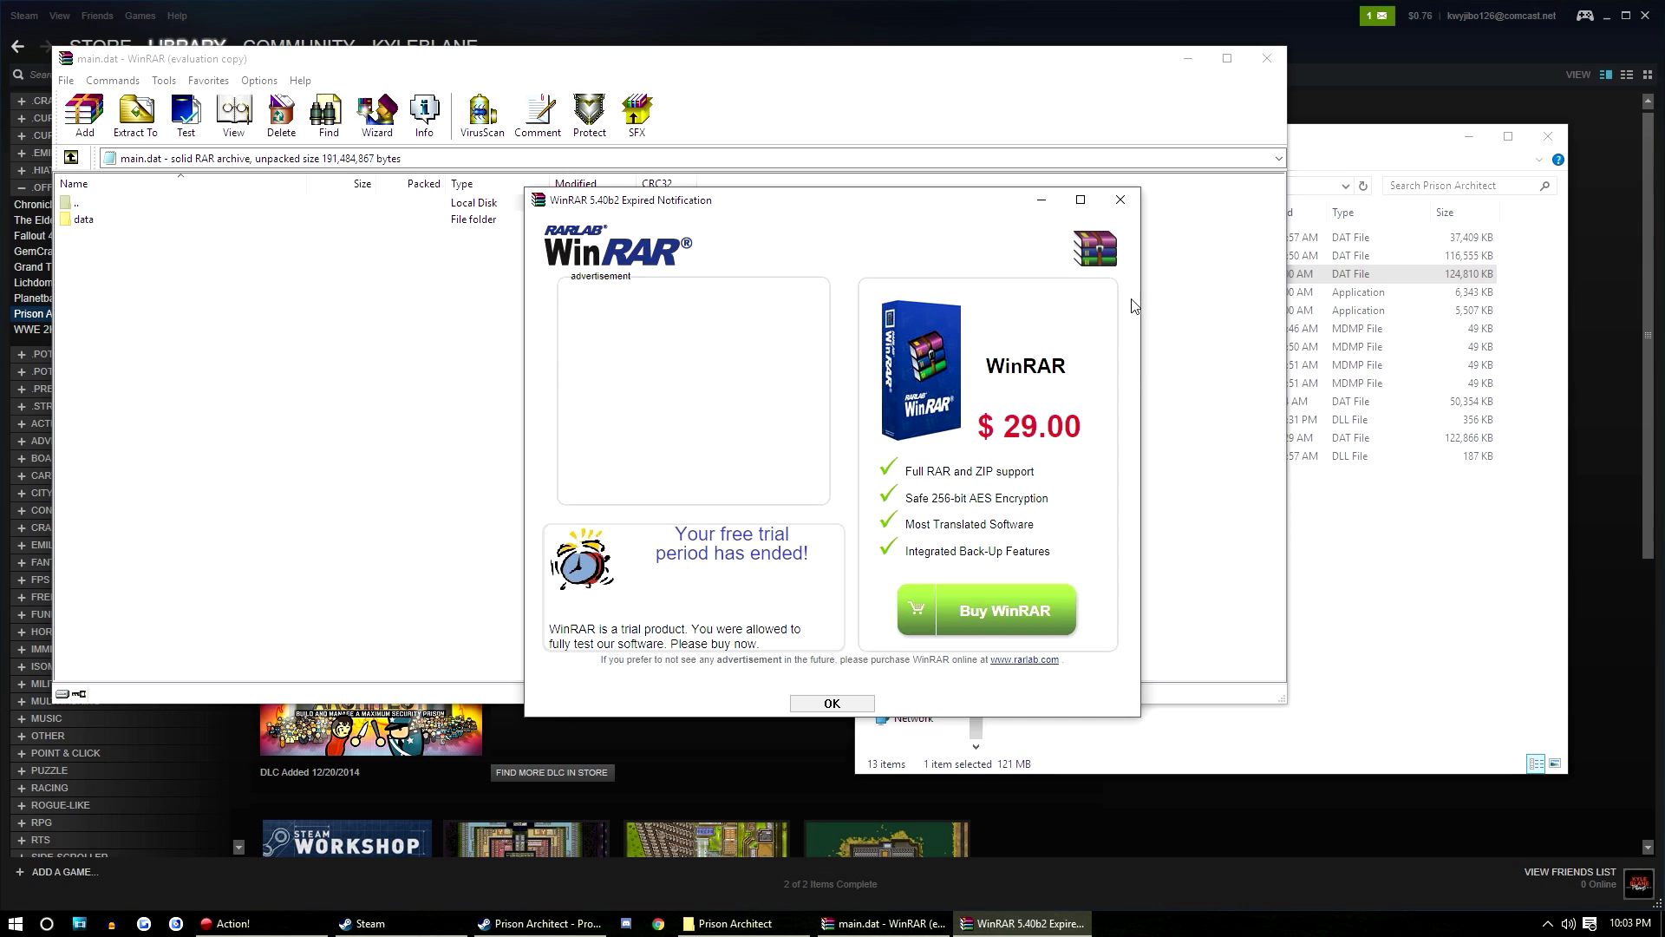
# Step: Dismiss WinRAR's expired-trial notice, enter the data folder and select biographies.txt
pyautogui.click(1132, 206)
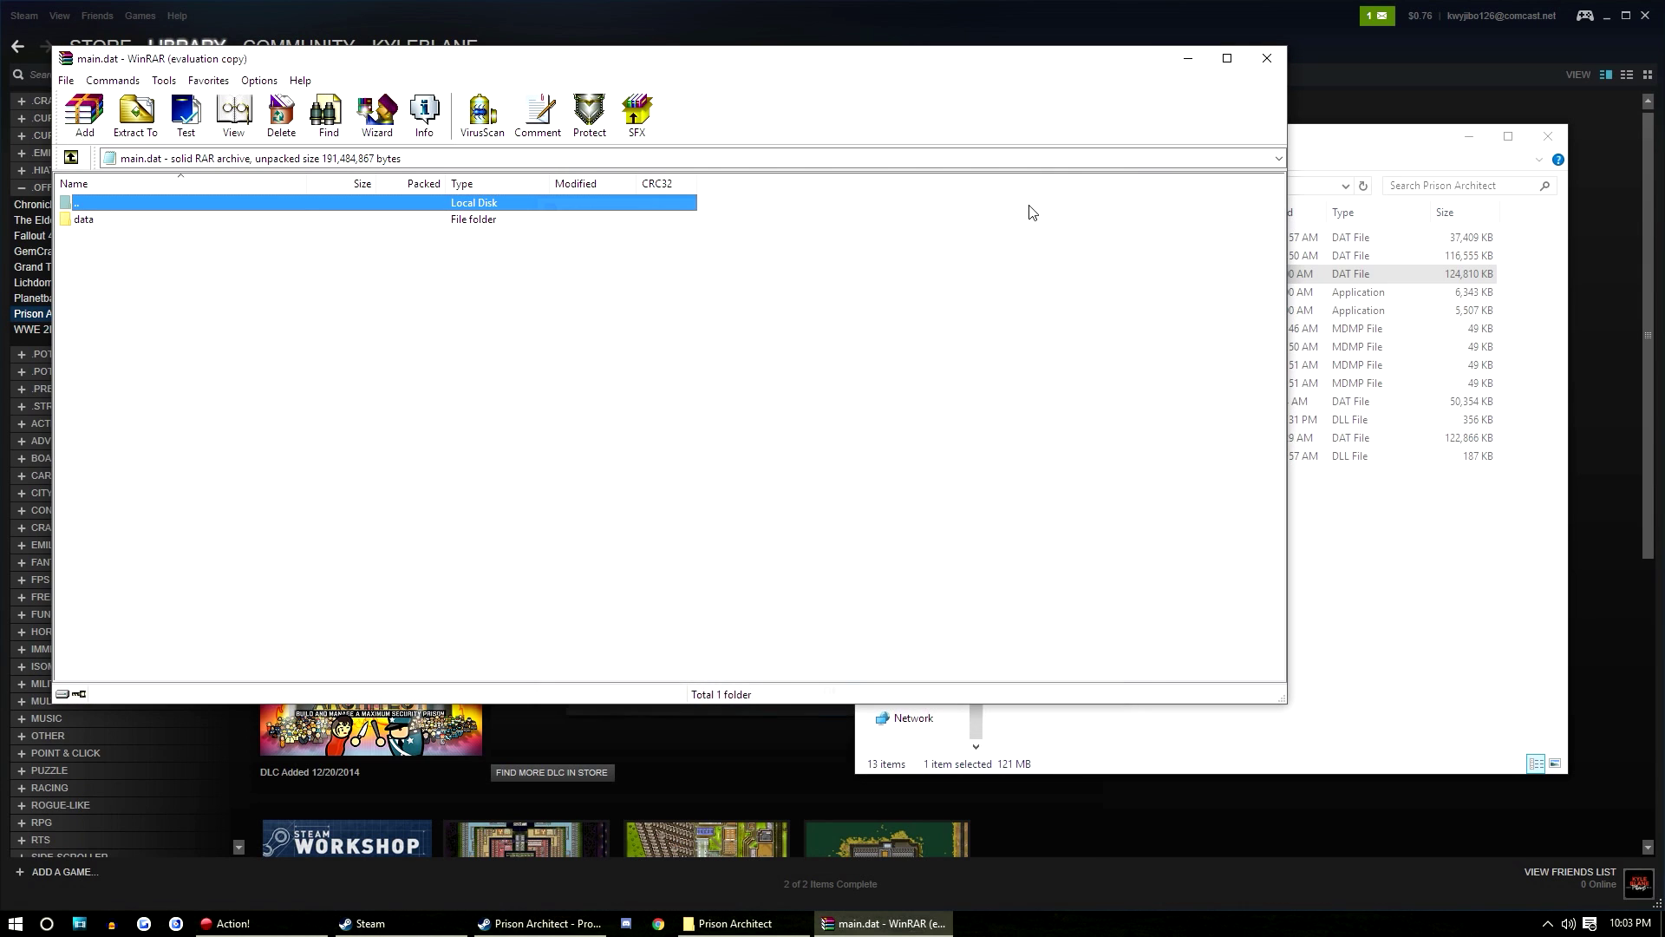
pyautogui.doubleClick(82, 221)
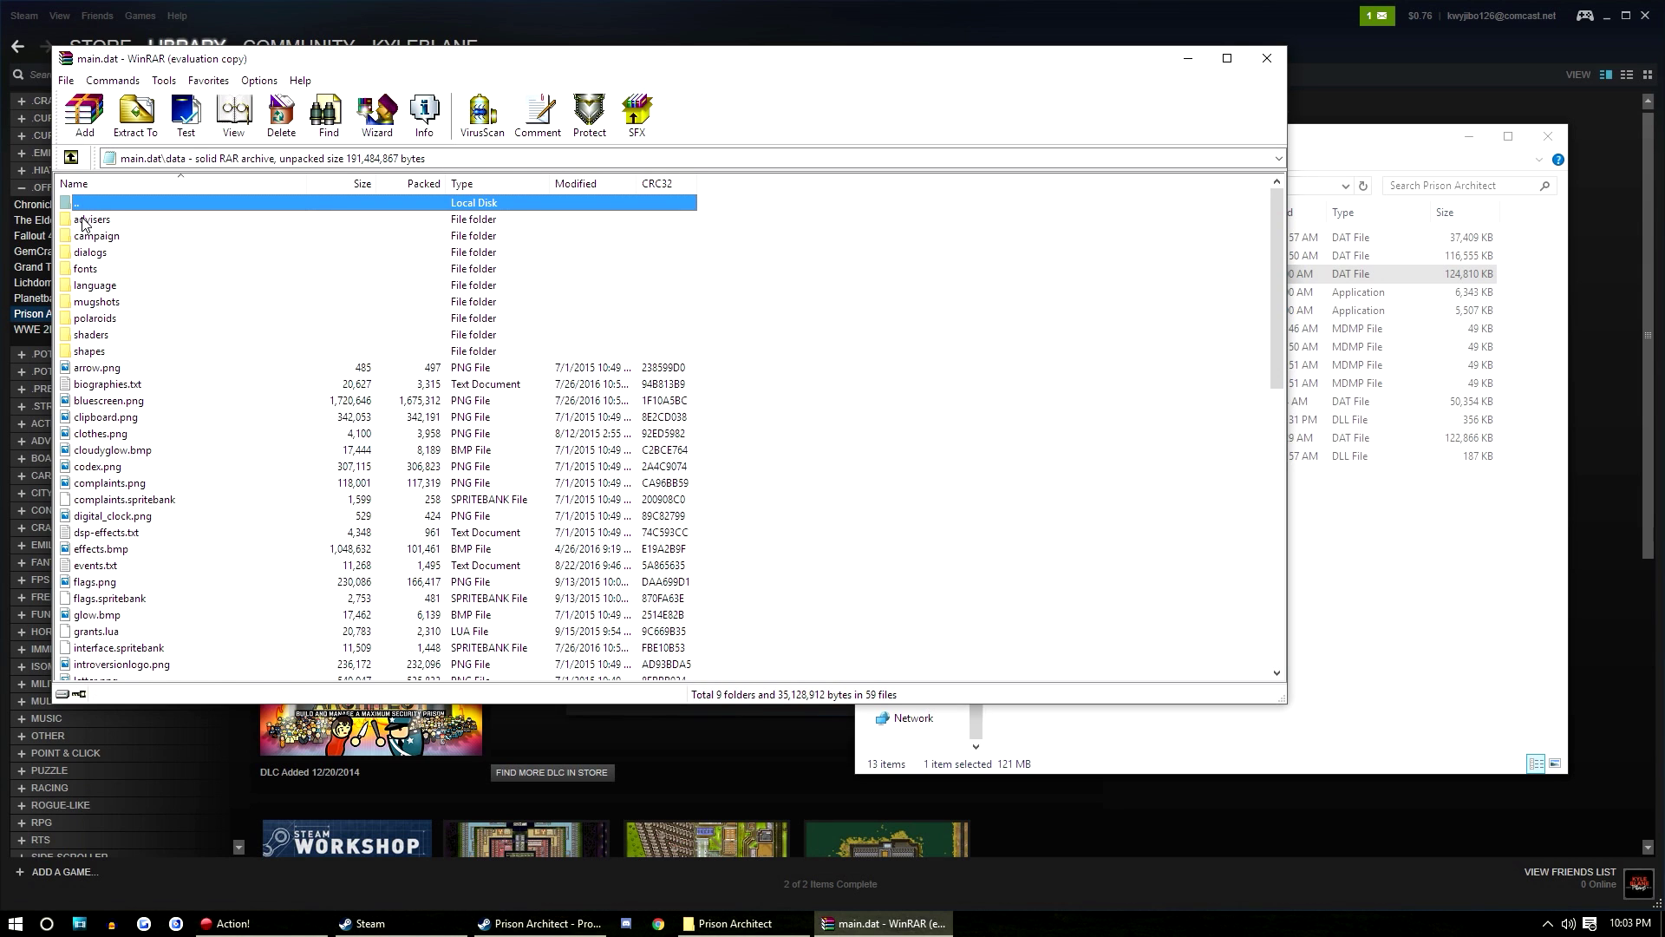
pyautogui.click(112, 384)
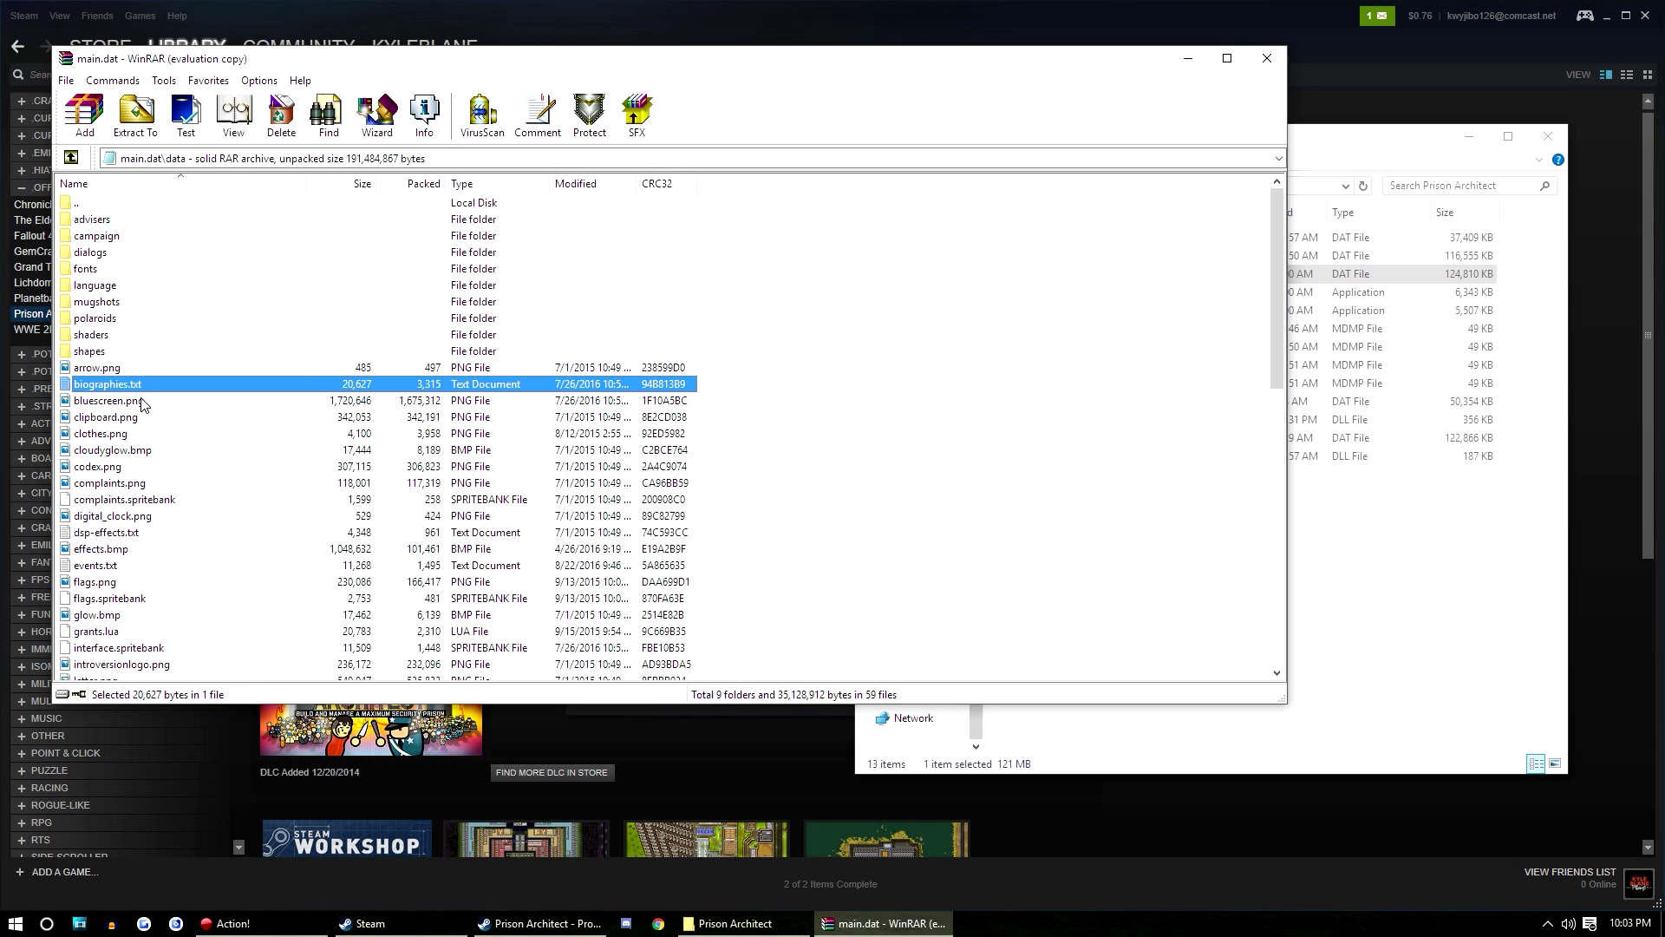
# Step: Open biographies.txt in Notepad and scroll down to the end of the surname list
pyautogui.doubleClick(106, 386)
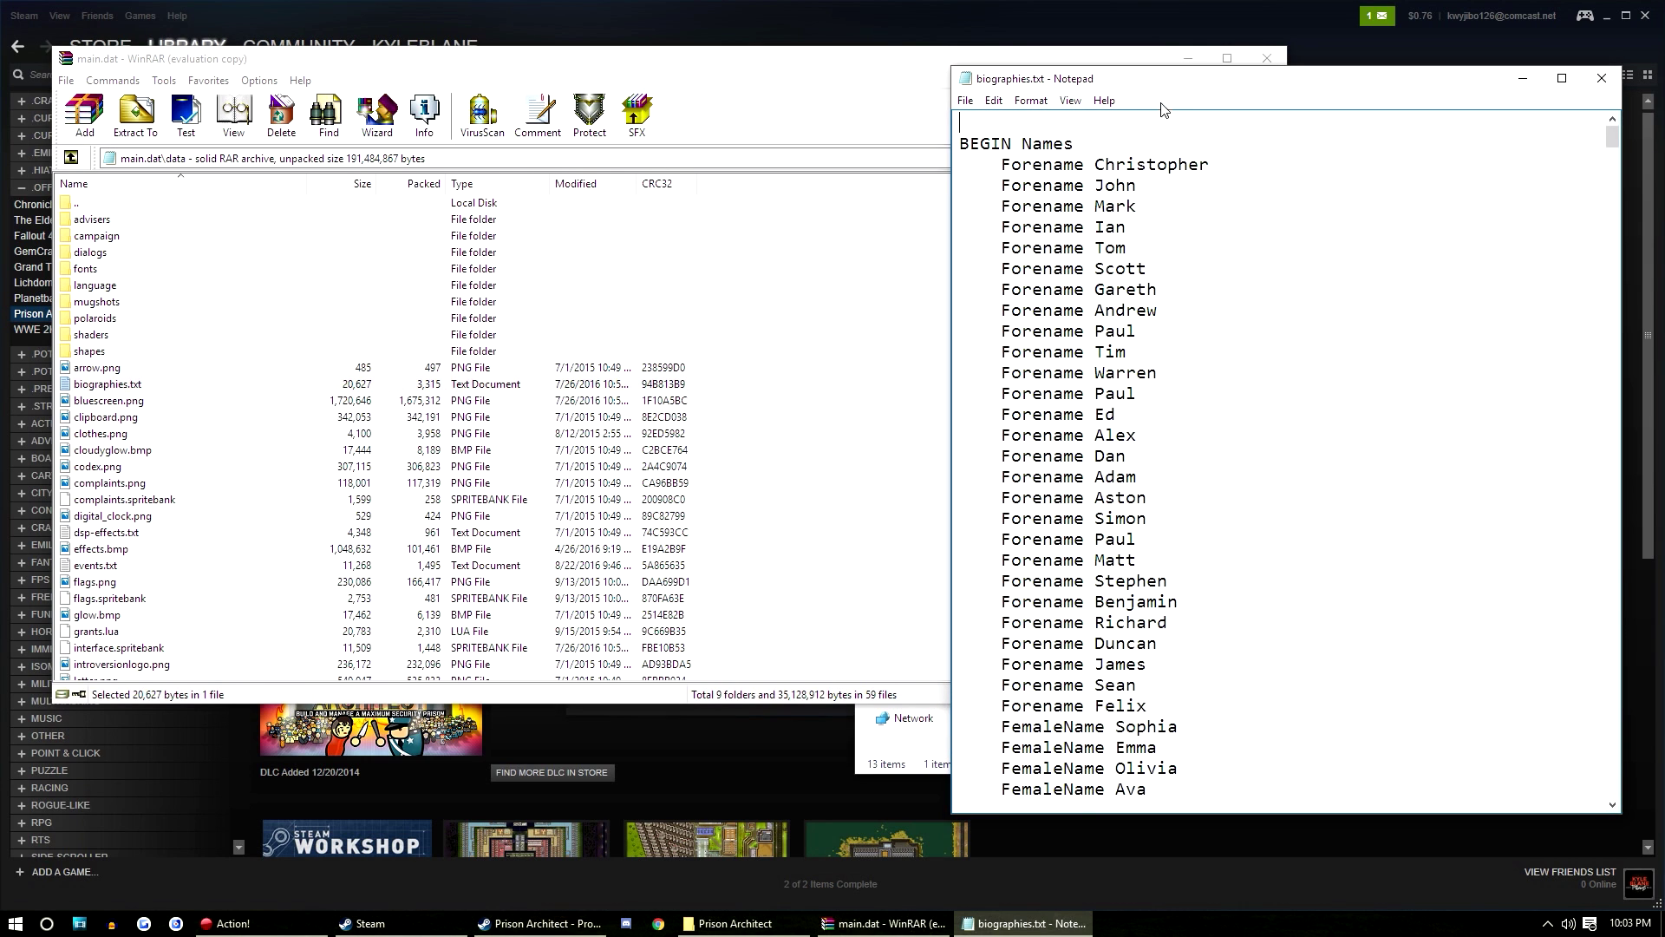
pyautogui.moveTo(1179, 85); pyautogui.dragTo(791, 85)
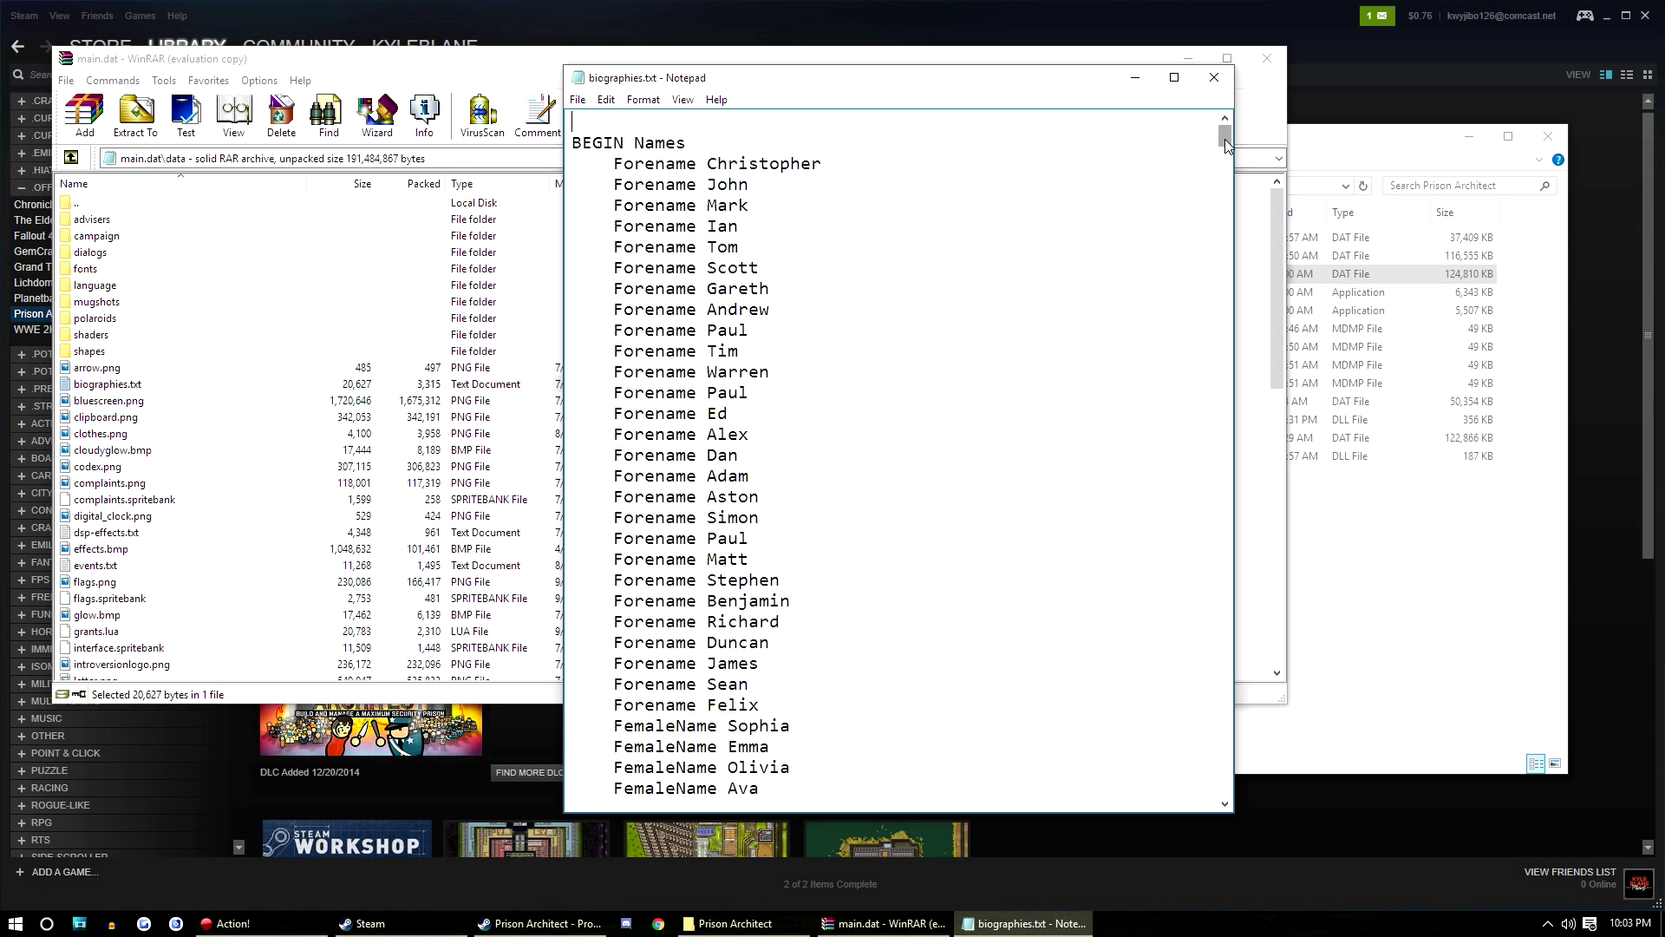
pyautogui.moveTo(1230, 134); pyautogui.dragTo(1227, 361)
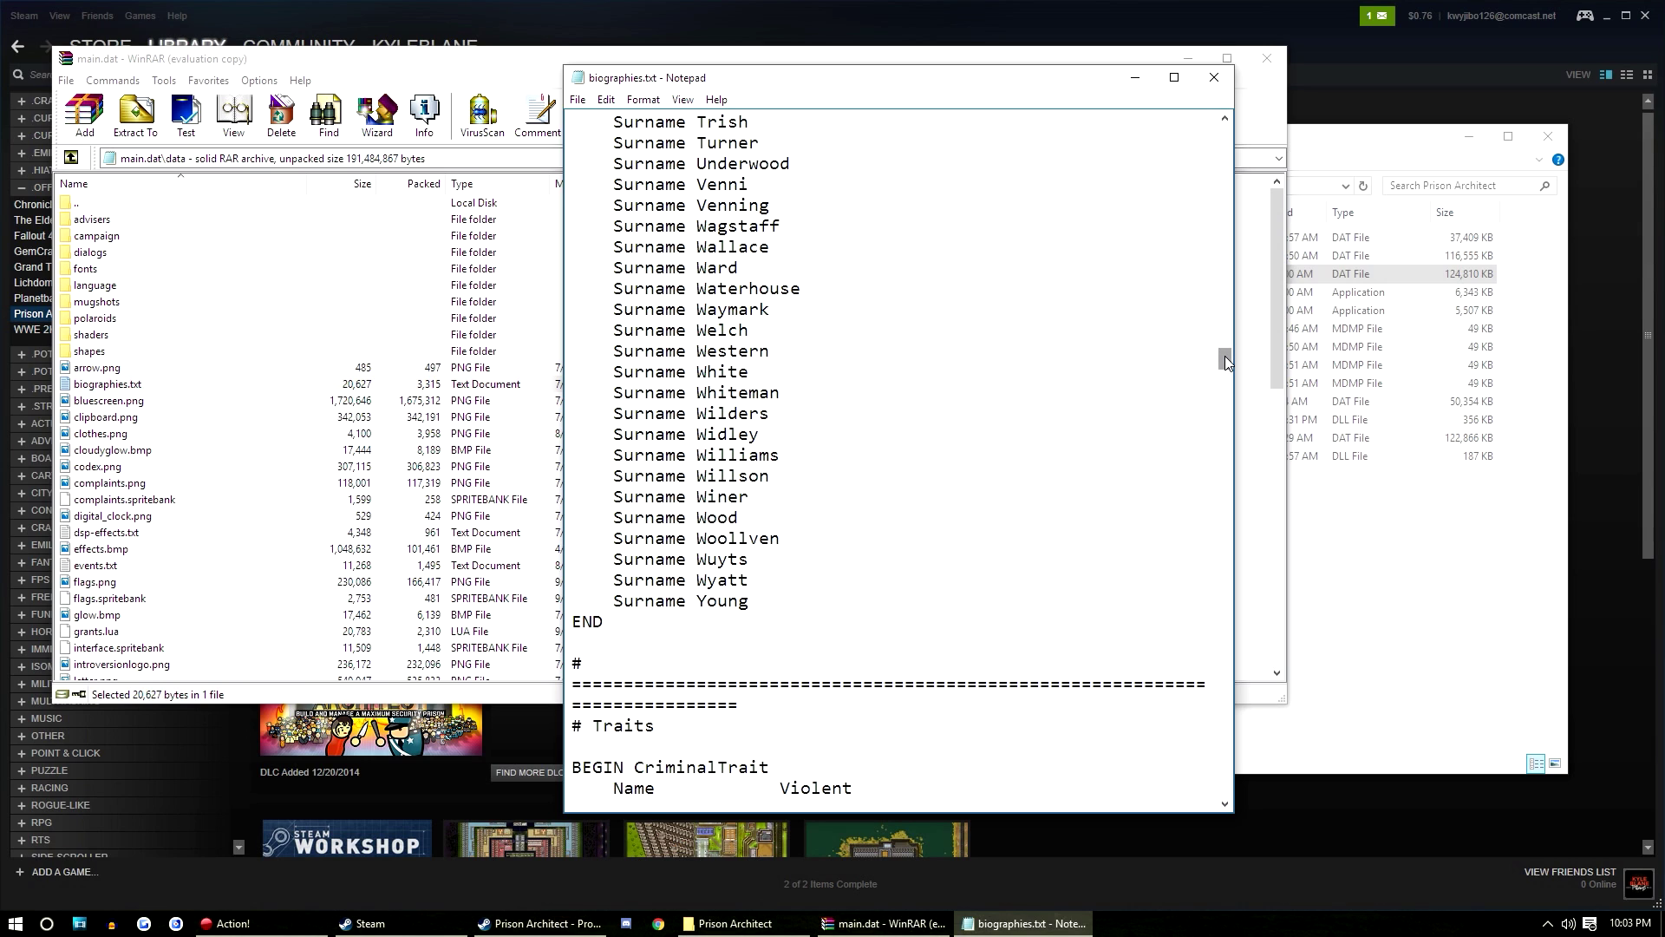
pyautogui.click(1353, 162)
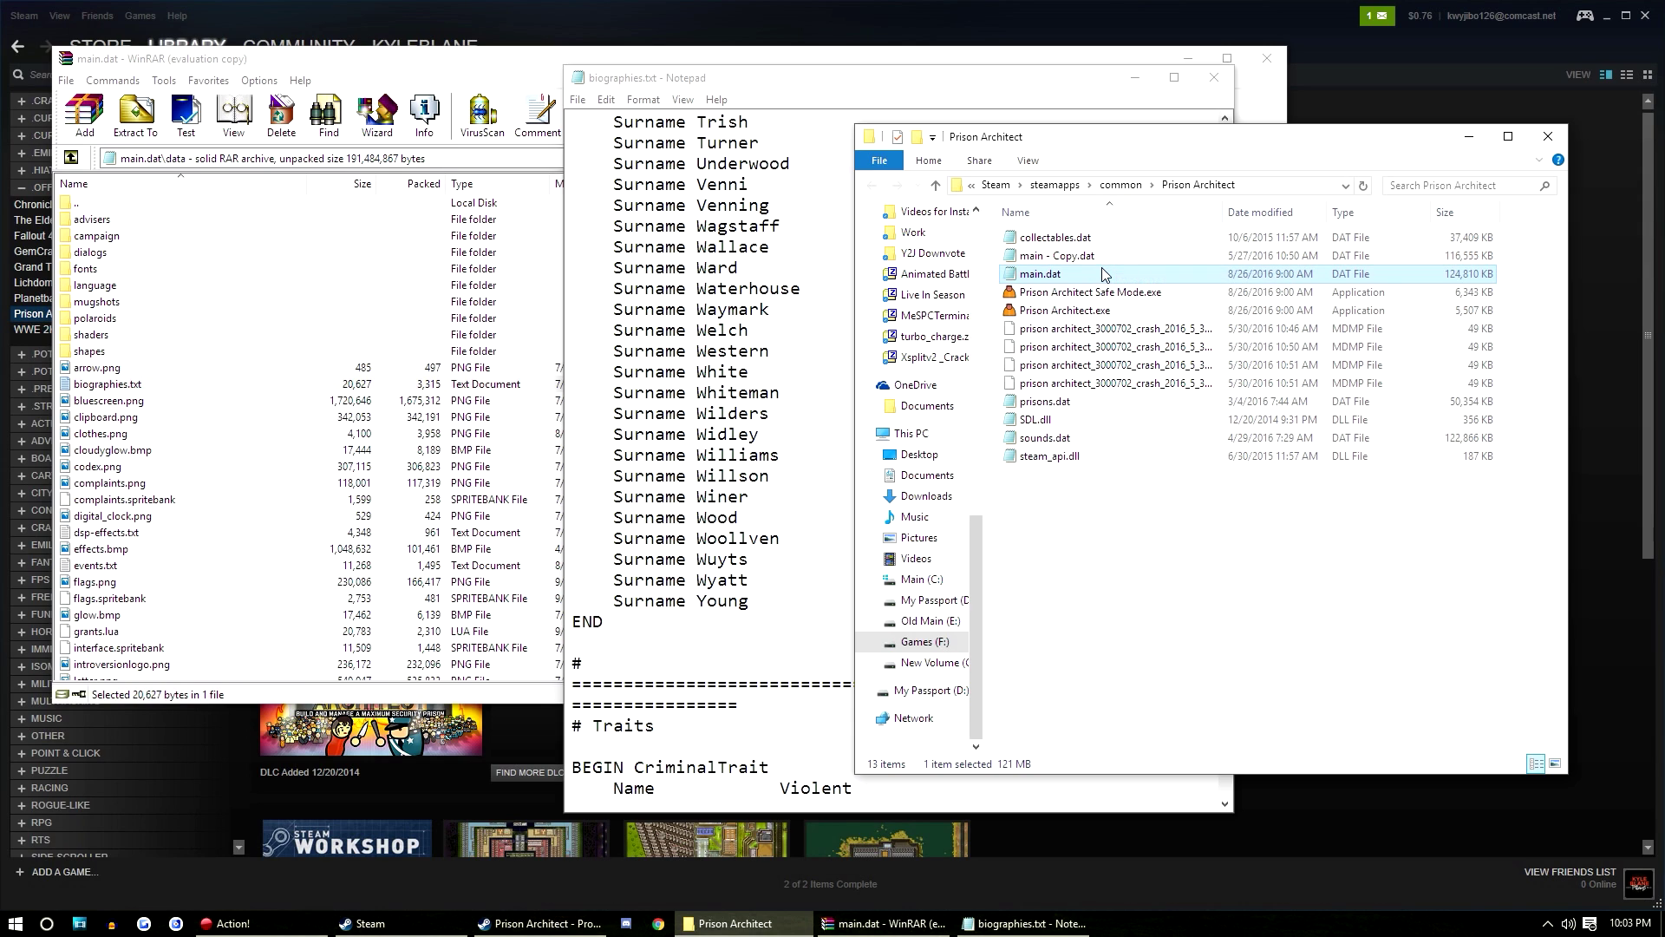
pyautogui.click(978, 92)
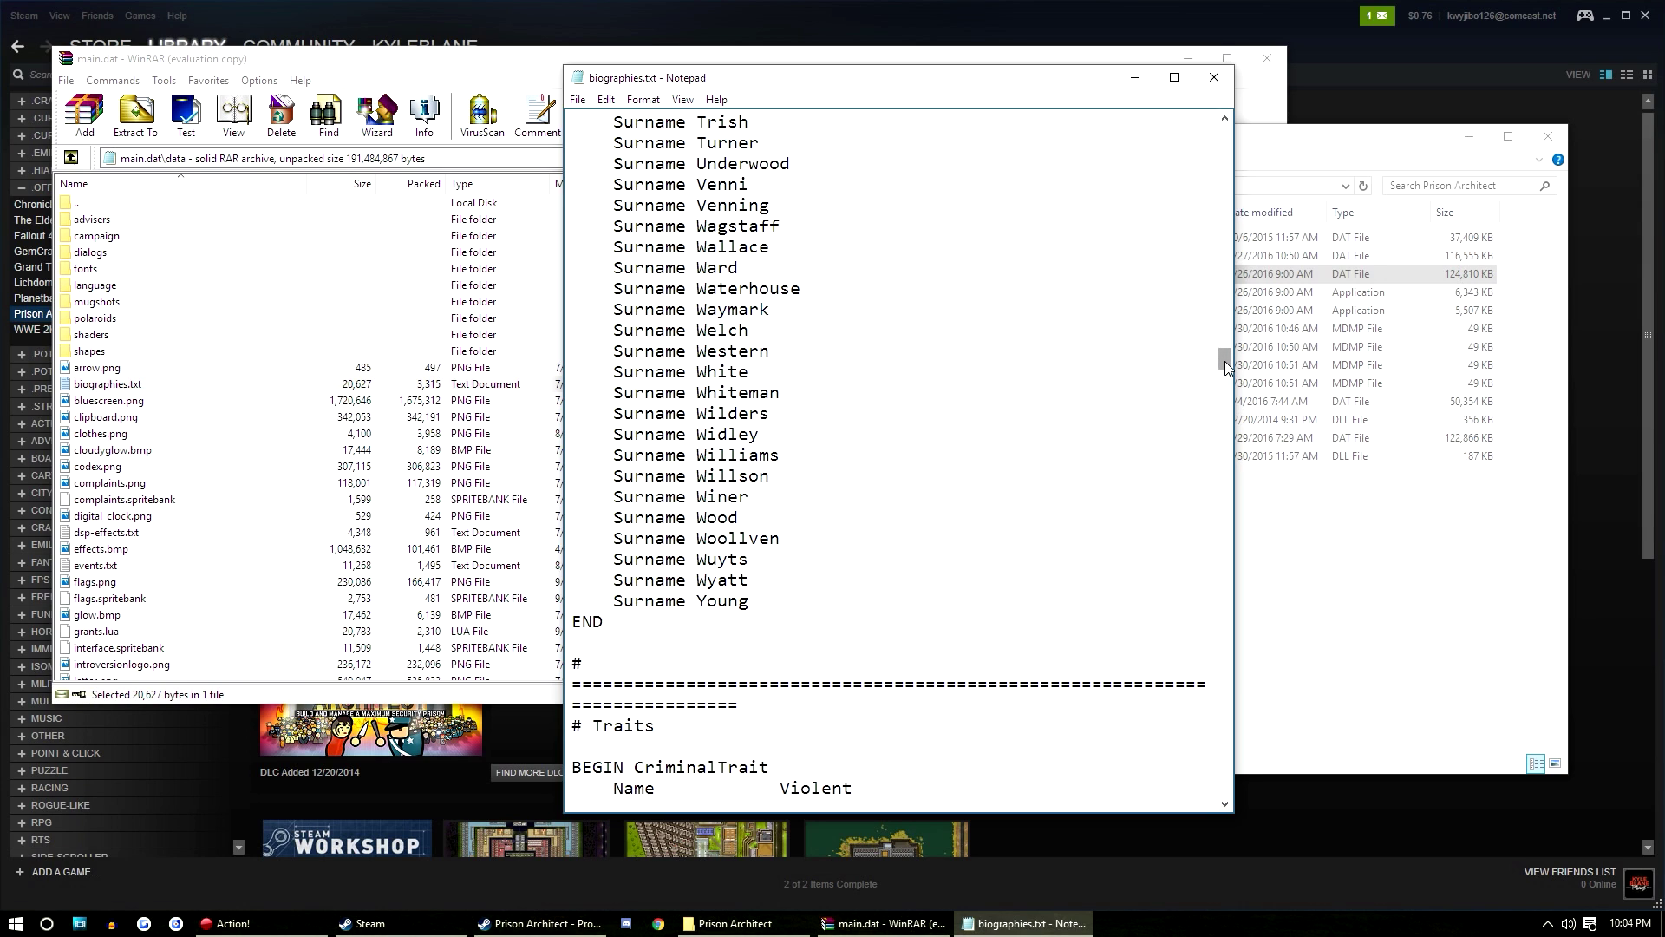
# Step: Trial-delete the surname entries up to Almond, leaving a lone Surname label
pyautogui.click(767, 598)
pyautogui.moveTo(767, 599); pyautogui.dragTo(697, 121)
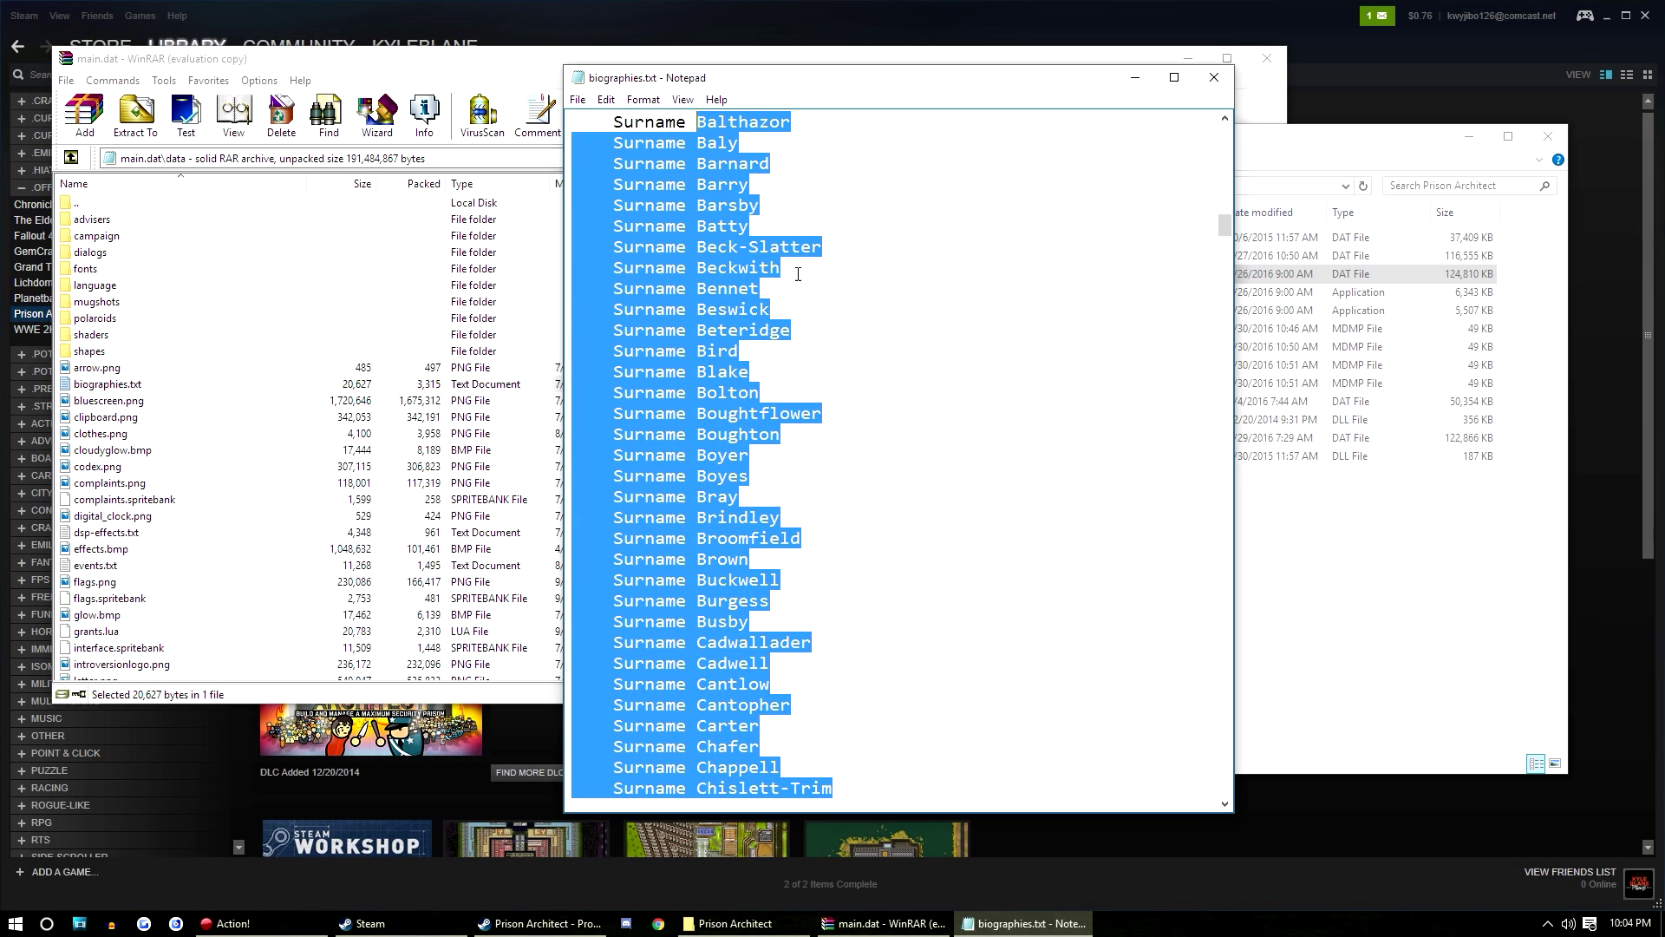
pyautogui.scroll(5, 819, 337)
pyautogui.press('Delete')
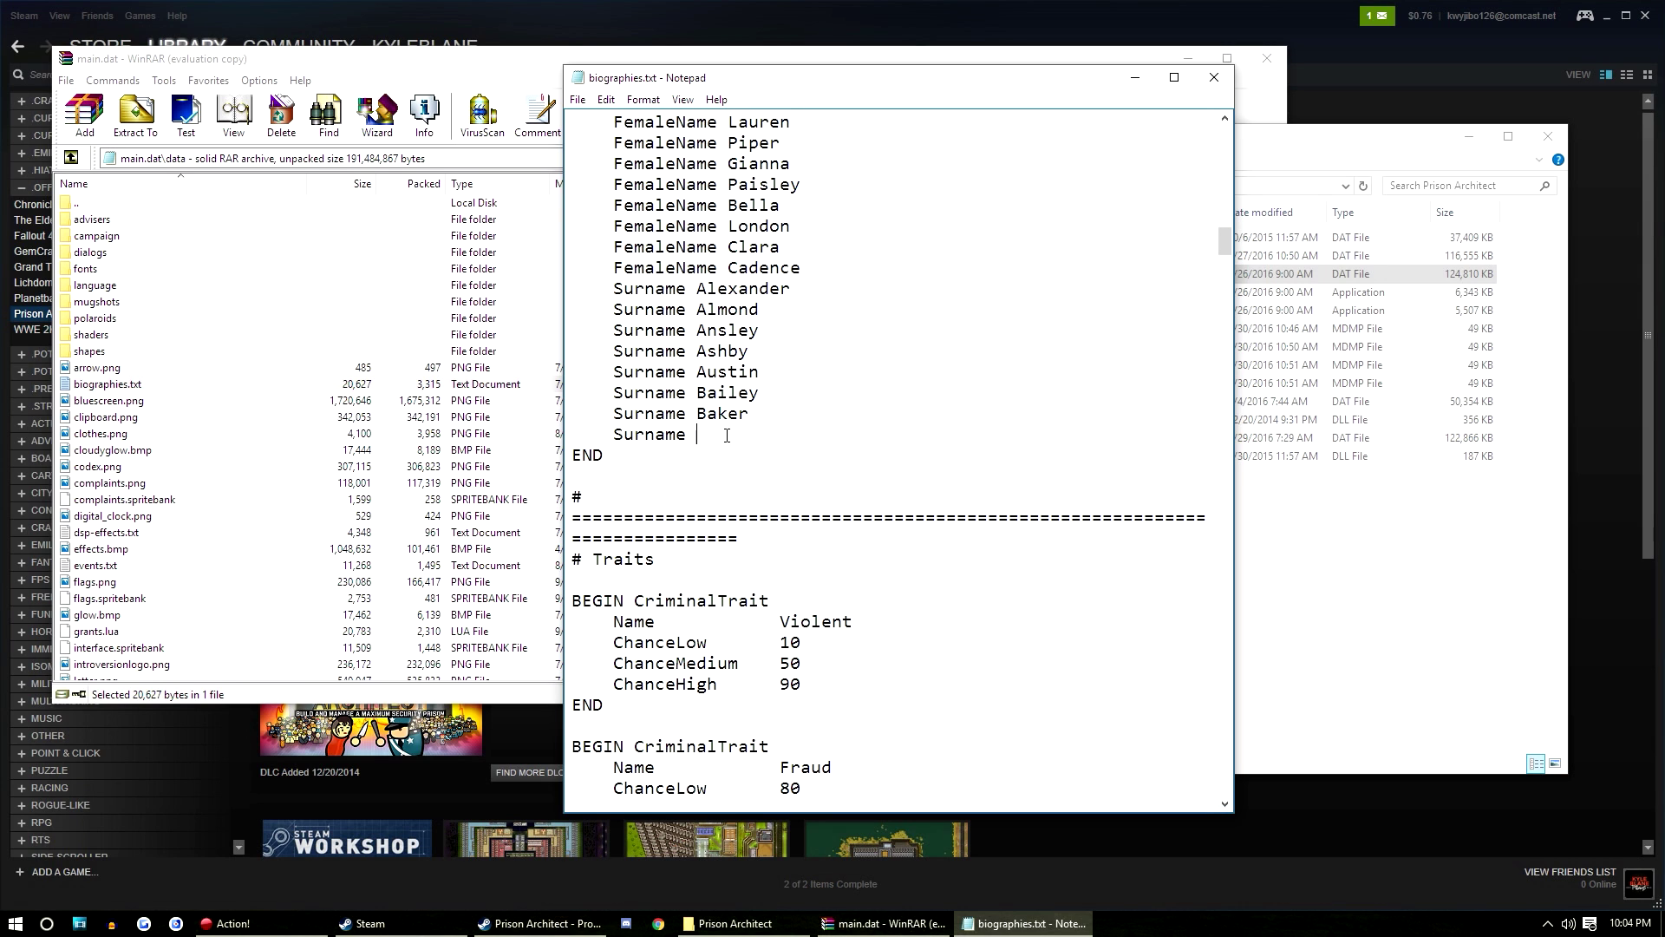
pyautogui.moveTo(727, 435); pyautogui.dragTo(547, 297)
pyautogui.hotkey('ctrl', 'c')
pyautogui.press('Delete')
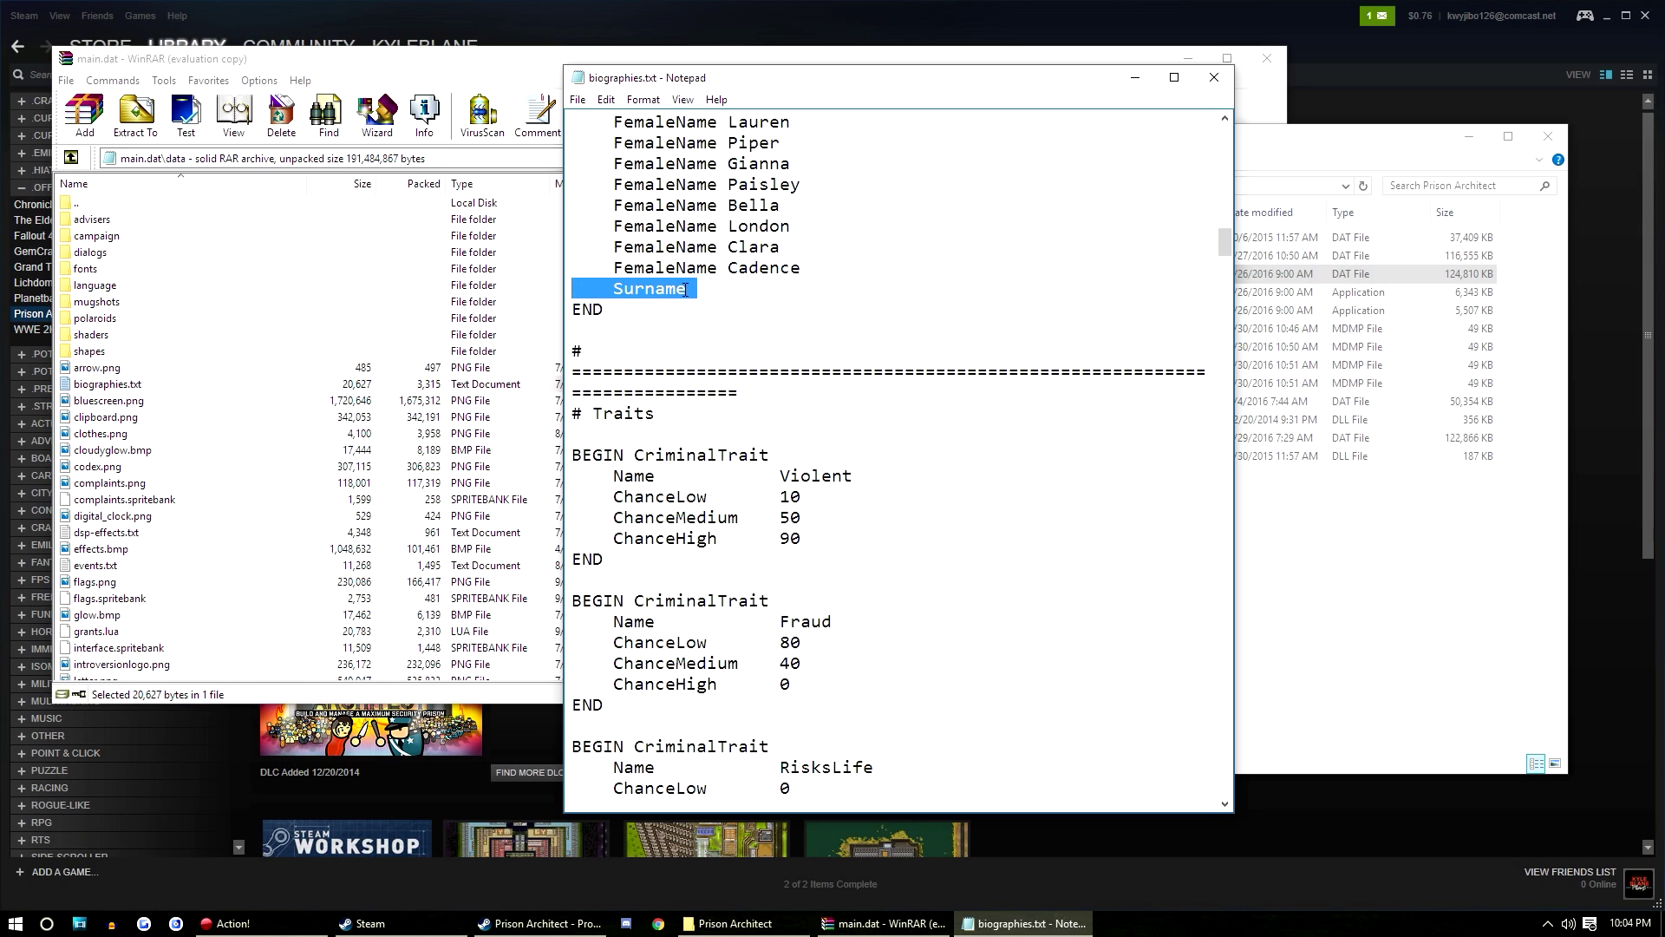
# Step: Trial-type surnames Blane, Keeneye and LastName on pasted Surname lines
pyautogui.click(720, 287)
pyautogui.write('Blane')
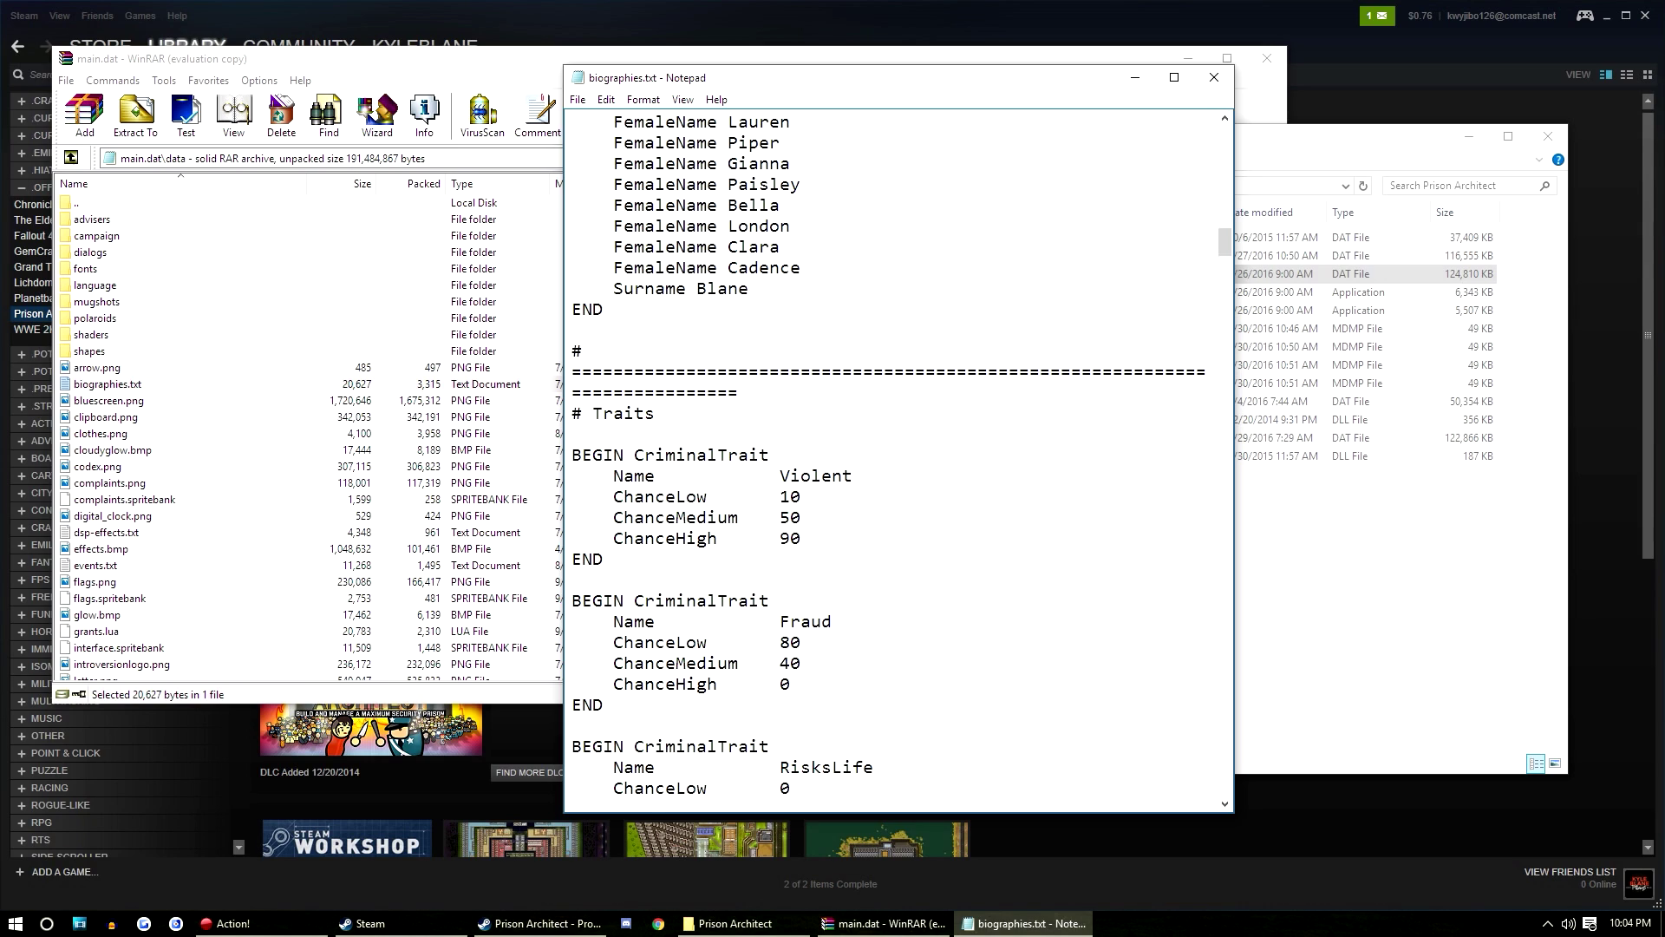
pyautogui.press('Return')
pyautogui.hotkey('ctrl', 'v')
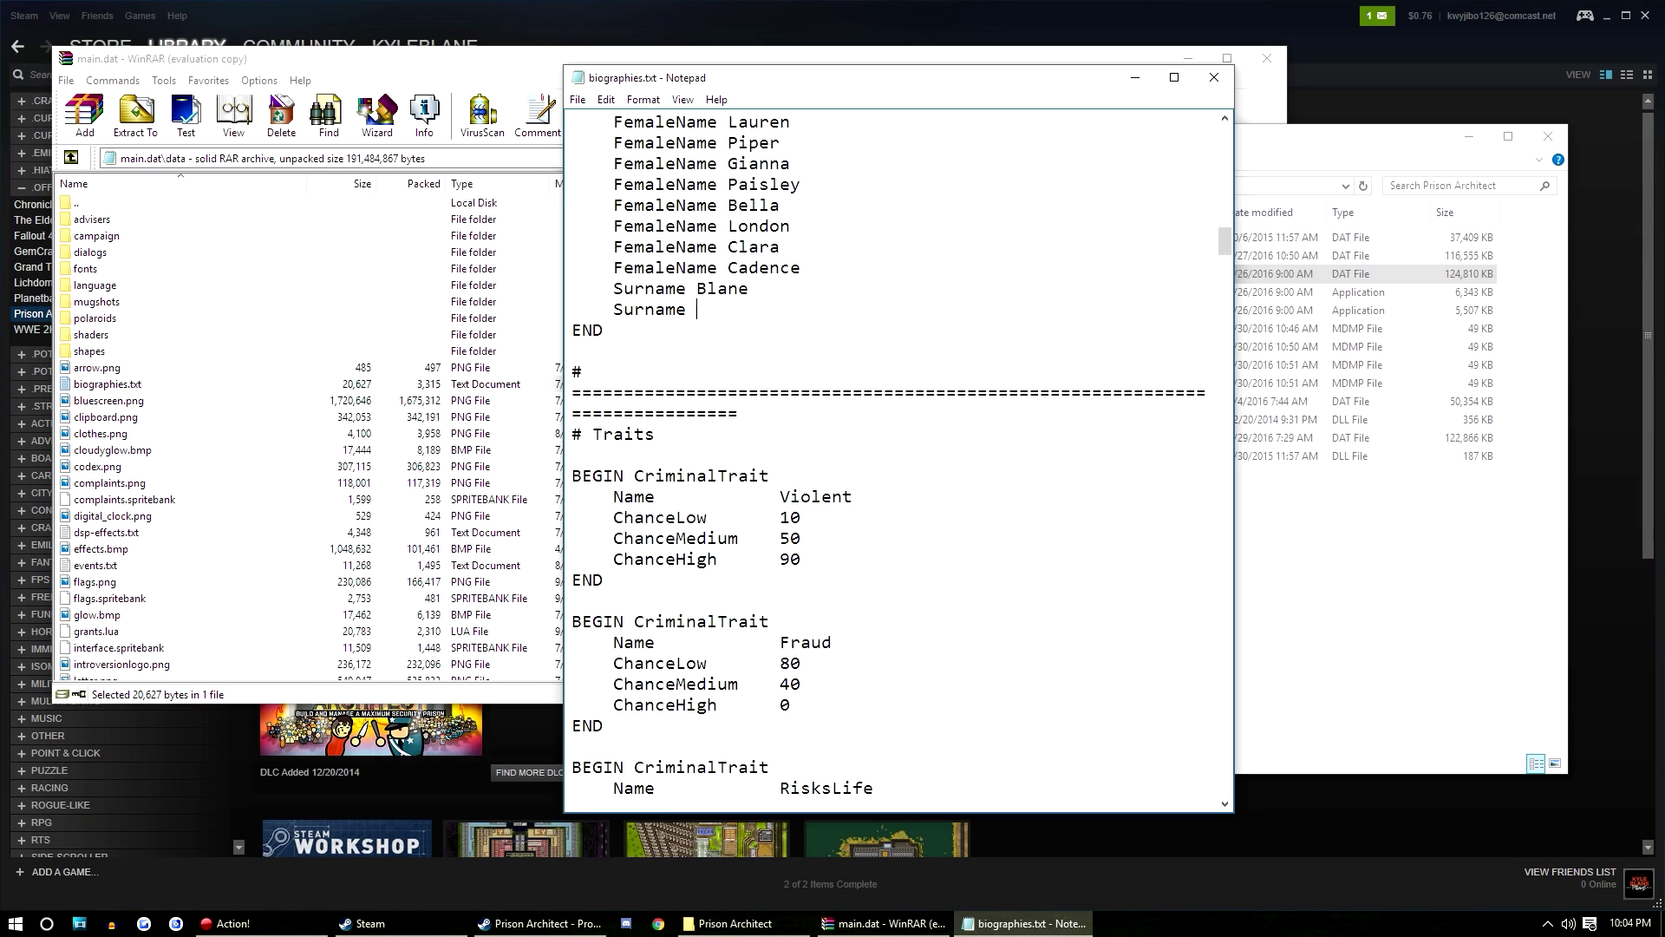
pyautogui.write('Keeneye')
pyautogui.press('Return')
pyautogui.hotkey('ctrl', 'v')
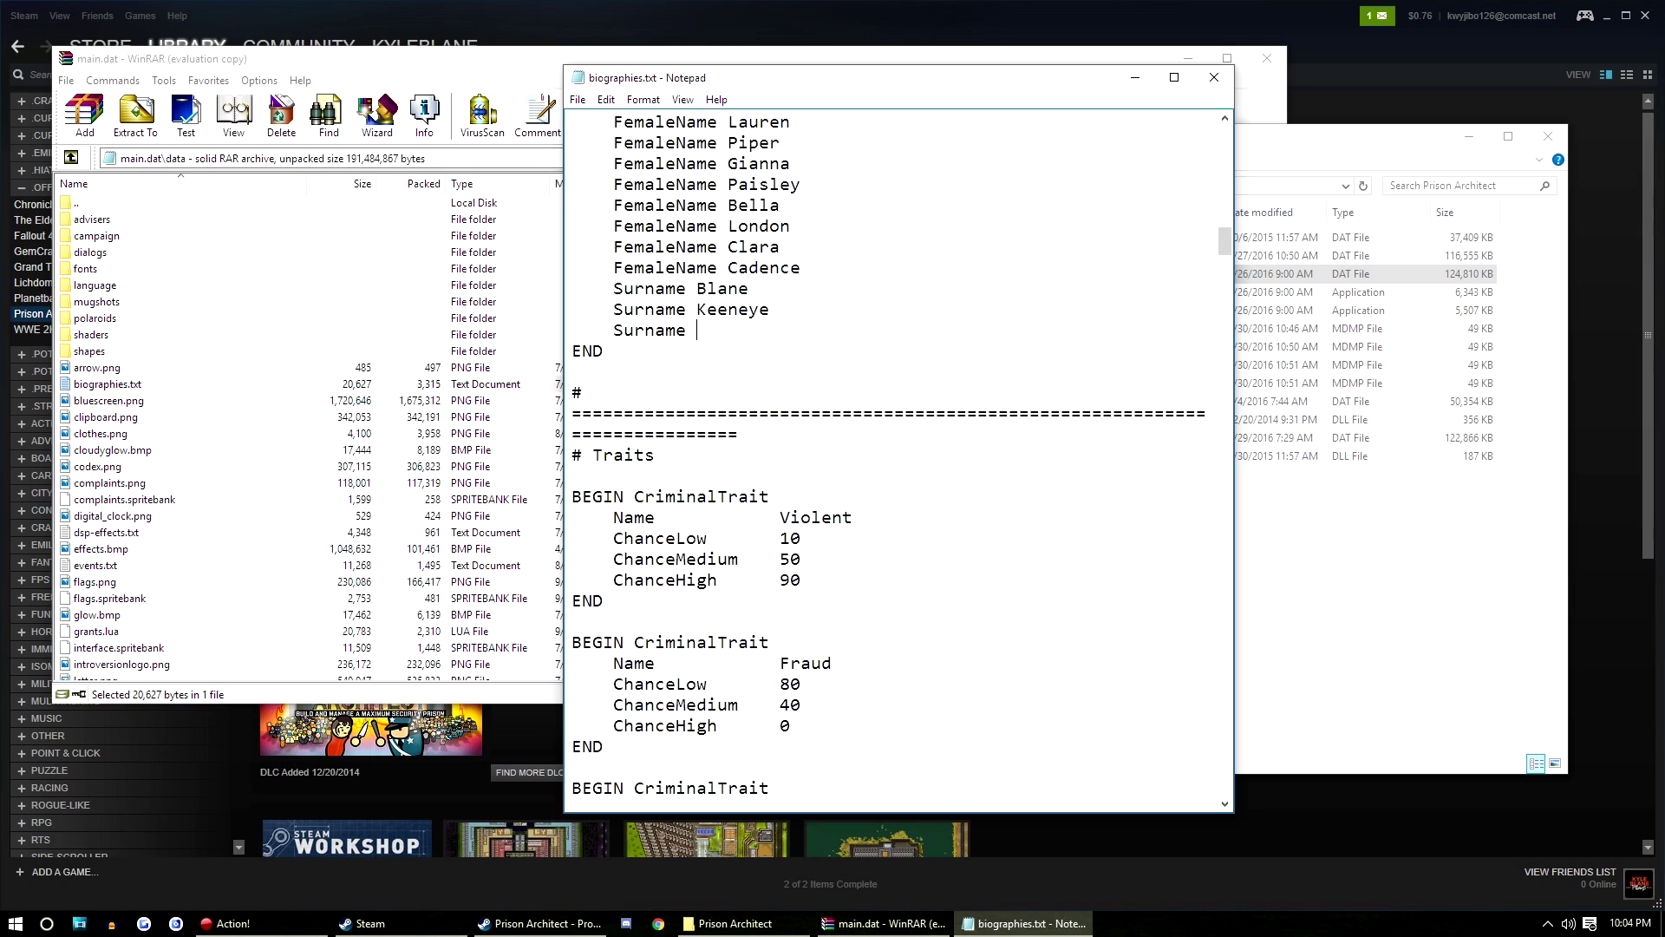
pyautogui.write('LastName')
pyautogui.press('Return')
pyautogui.hotkey('ctrl', 'v')
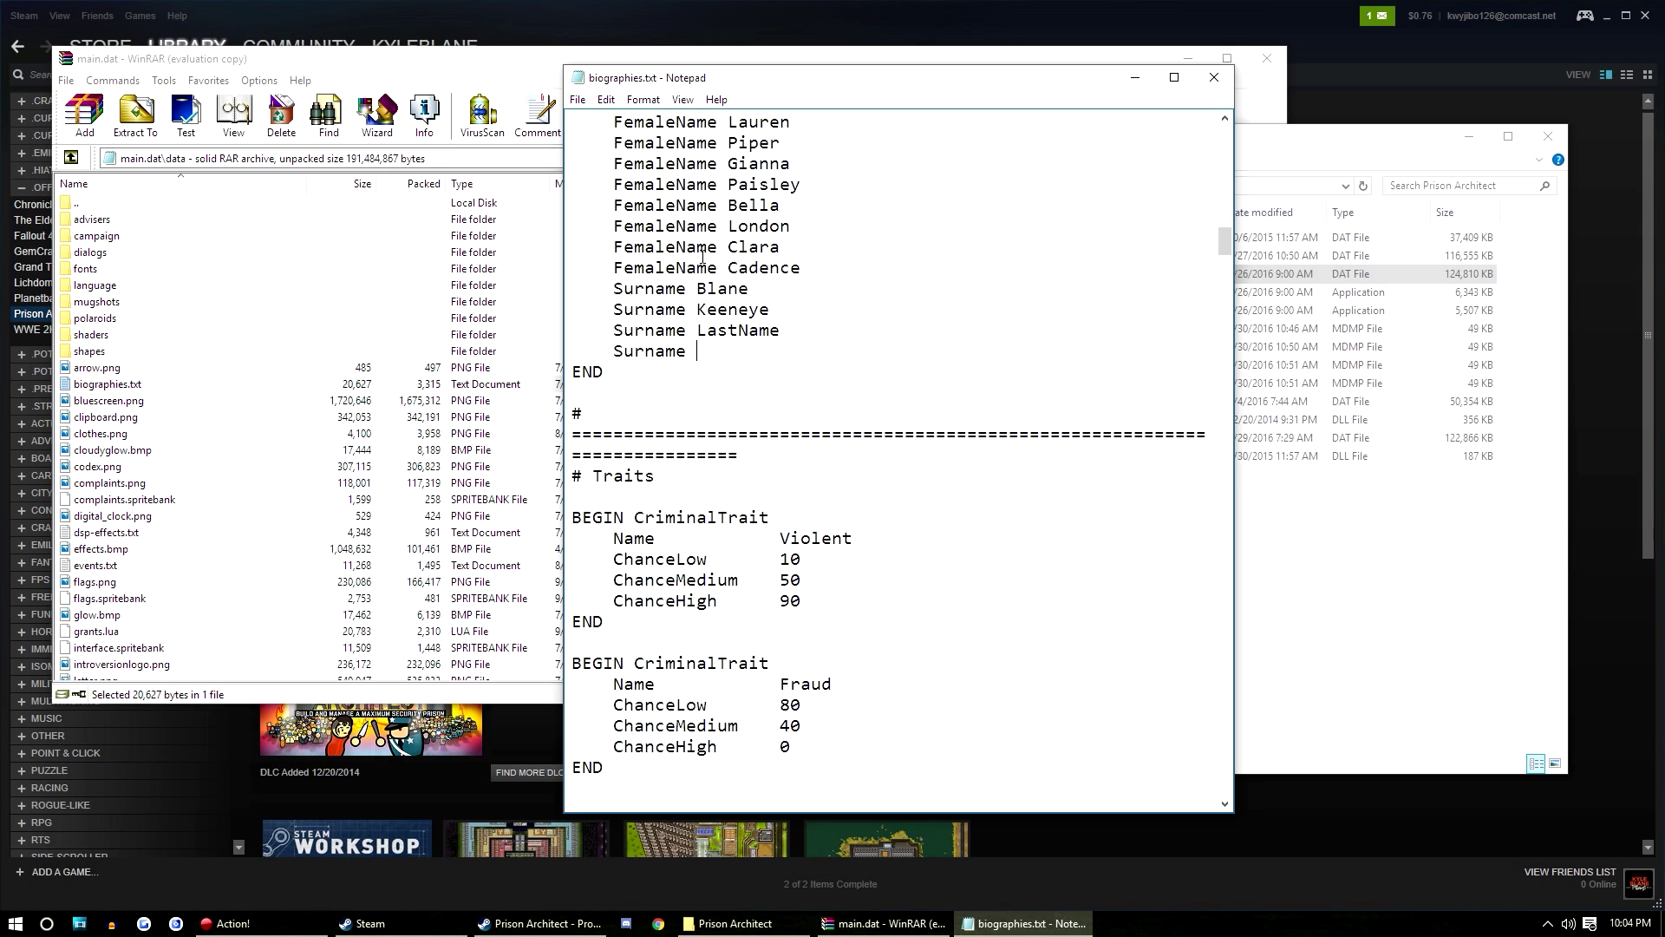
# Step: Undo the trial edits and add a 'Surname Zain' line after Surname Young
pyautogui.hotkey('ctrl', 'z')
pyautogui.scroll(-2, 798, 529)
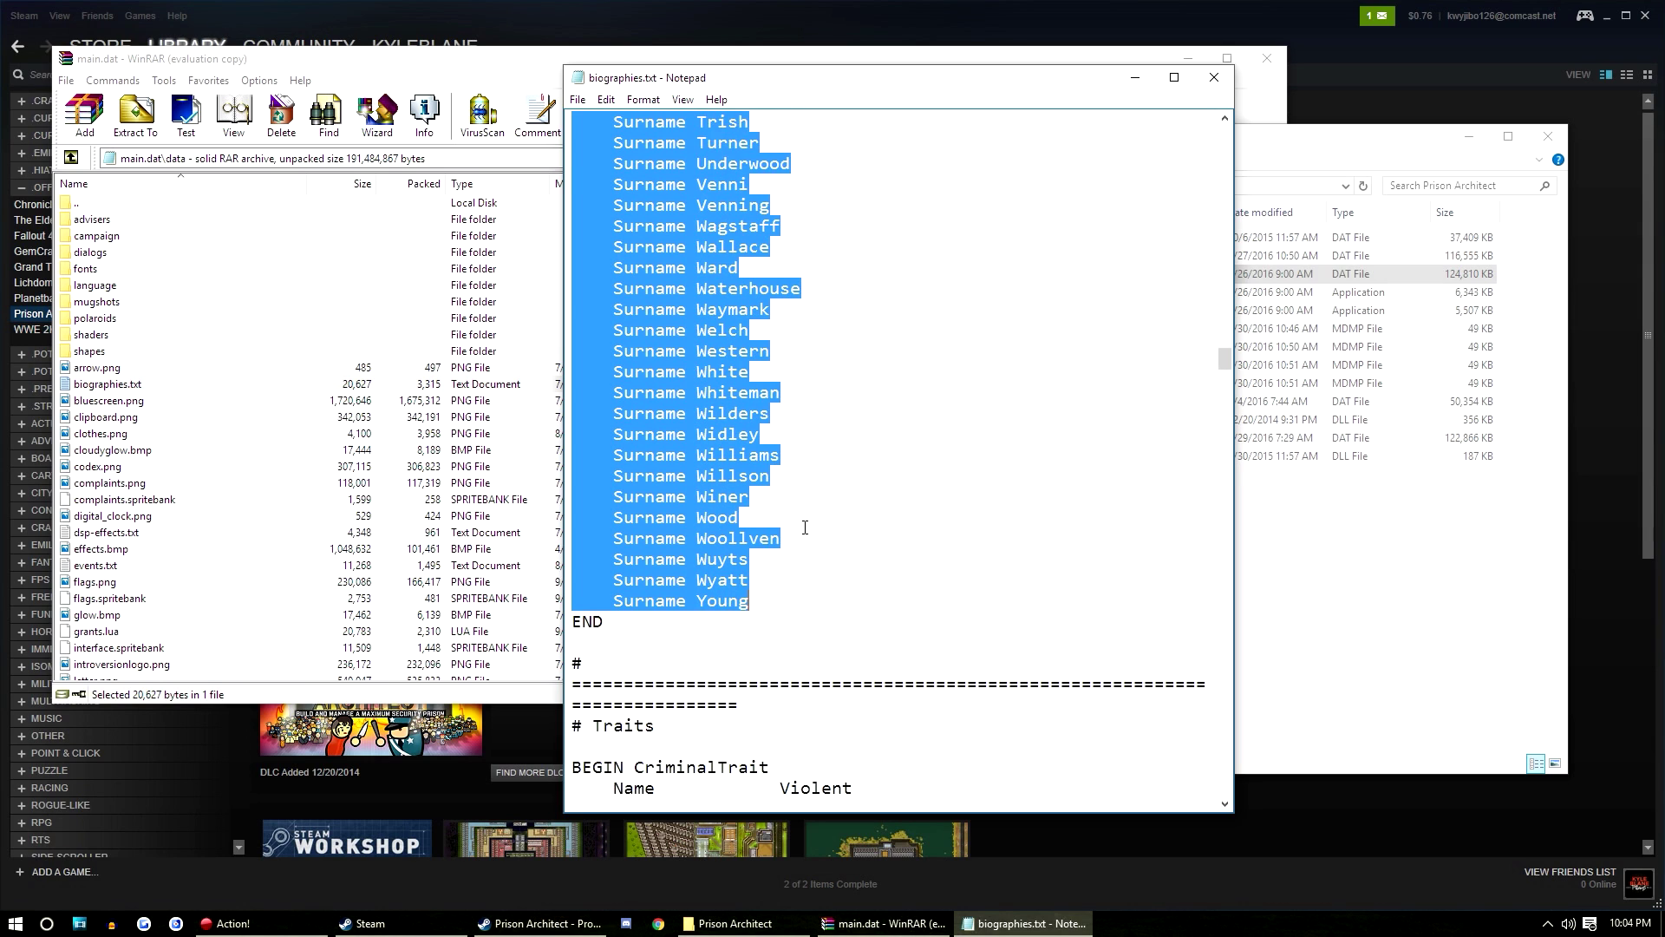
pyautogui.click(798, 533)
pyautogui.press('Return')
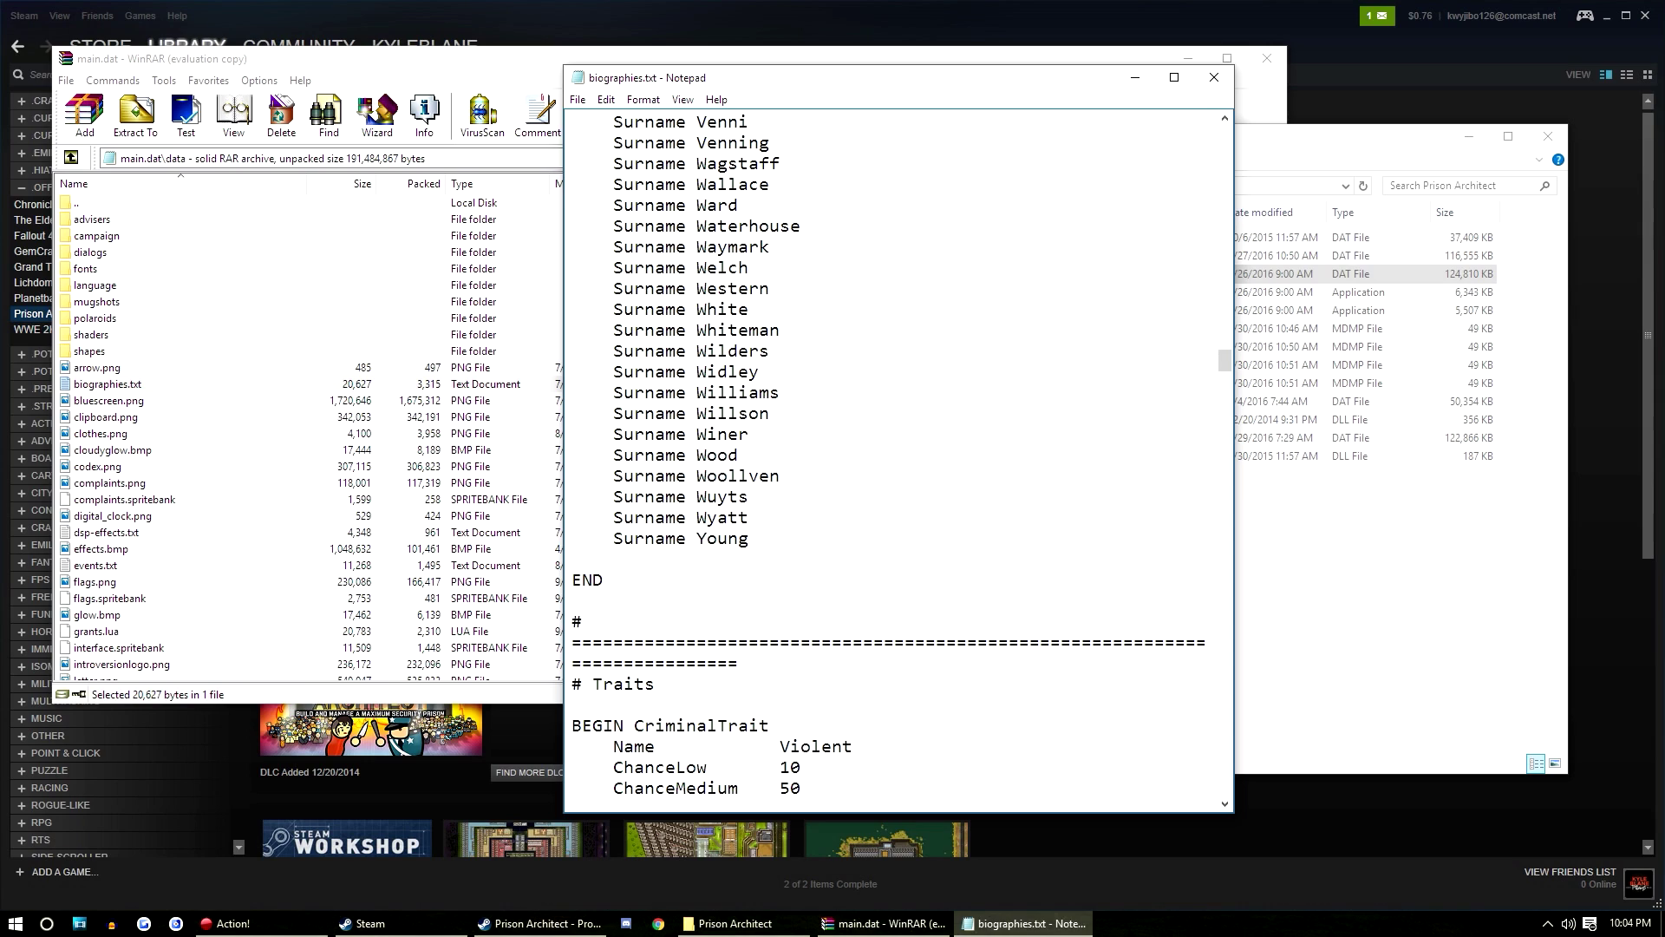
pyautogui.write('Surname Zain')
# Step: Save biographies.txt and close Notepad
pyautogui.click(578, 100)
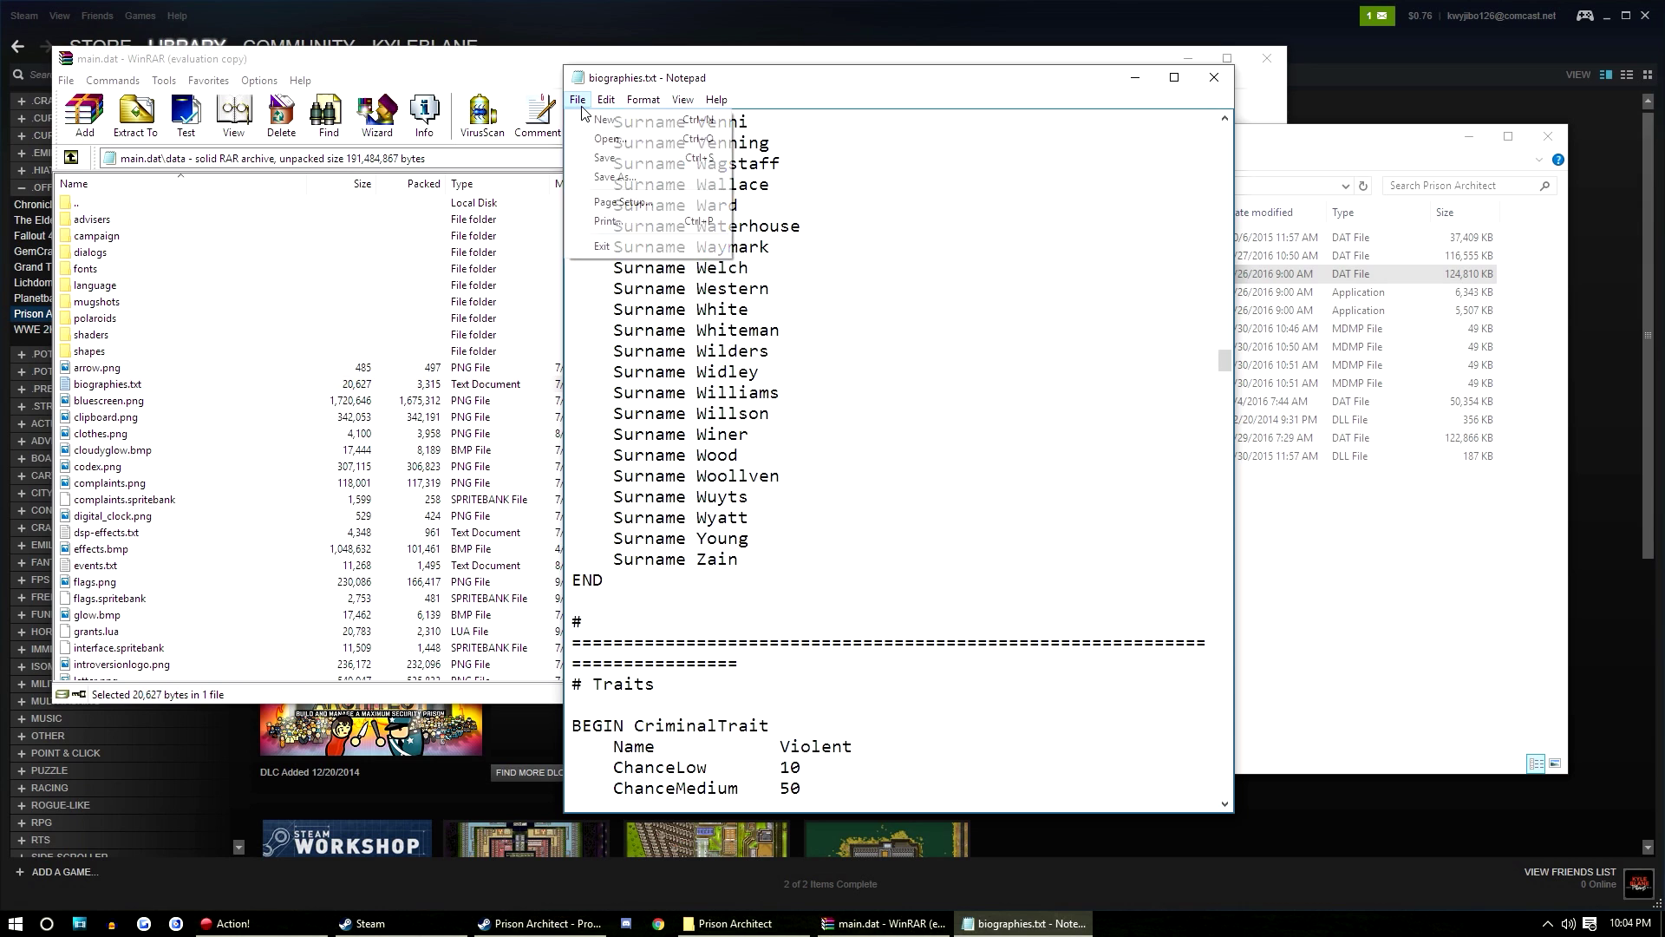
pyautogui.click(615, 164)
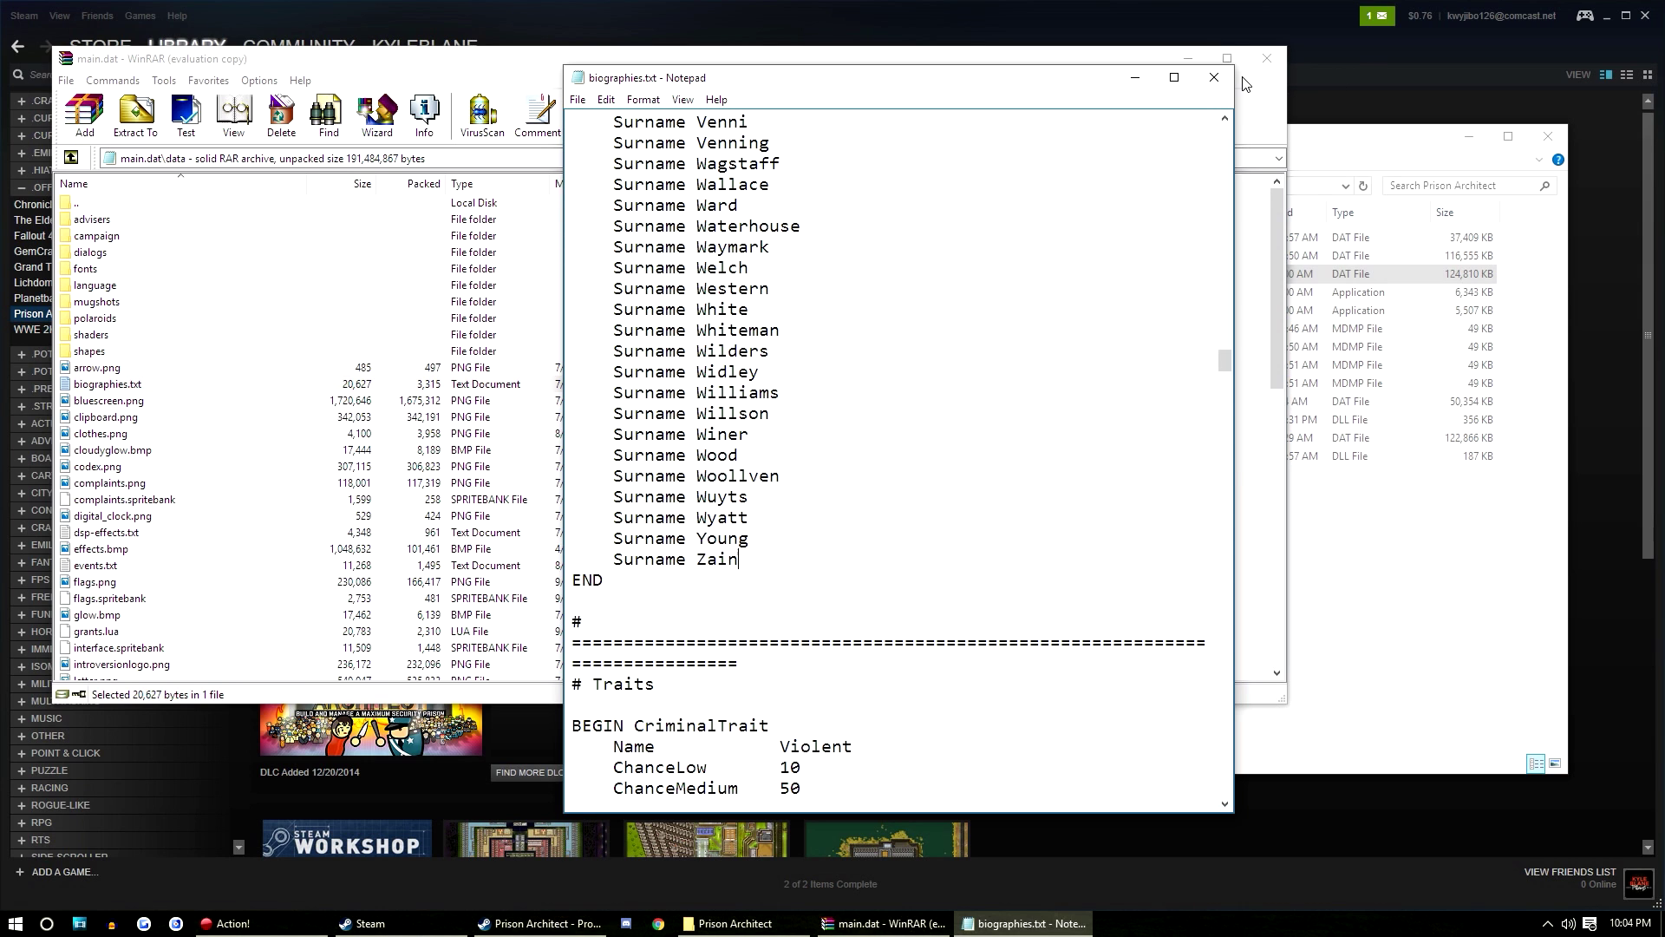
pyautogui.click(1214, 78)
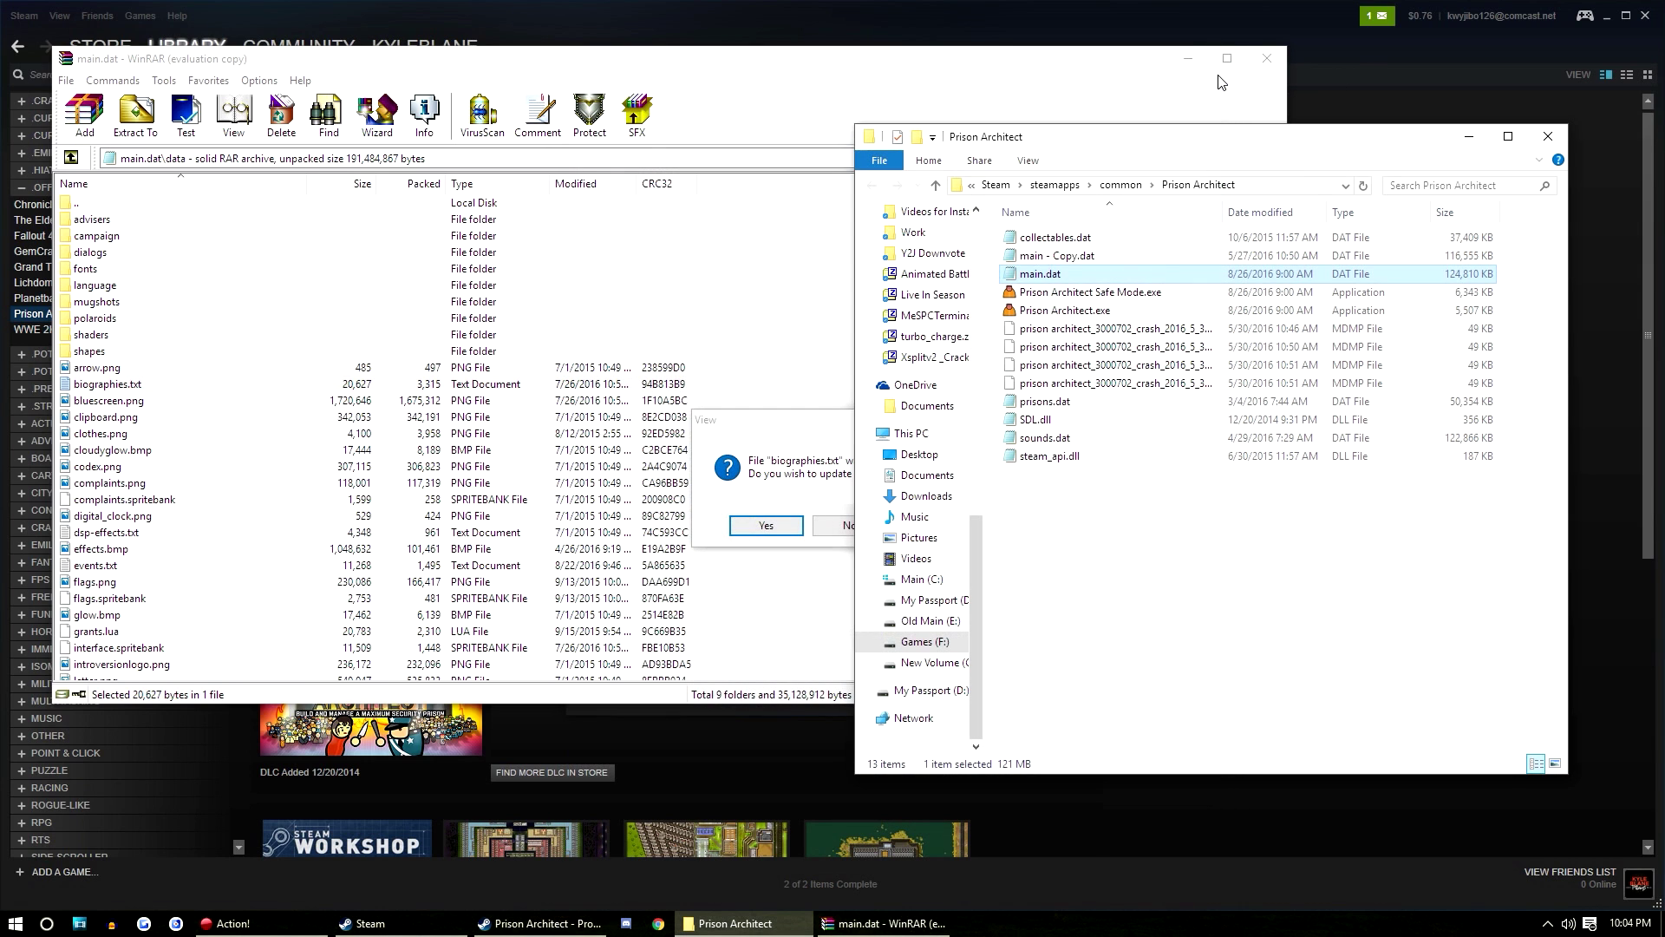
# Step: Confirm updating biographies.txt inside main.dat so WinRAR repacks the archive
pyautogui.click(824, 416)
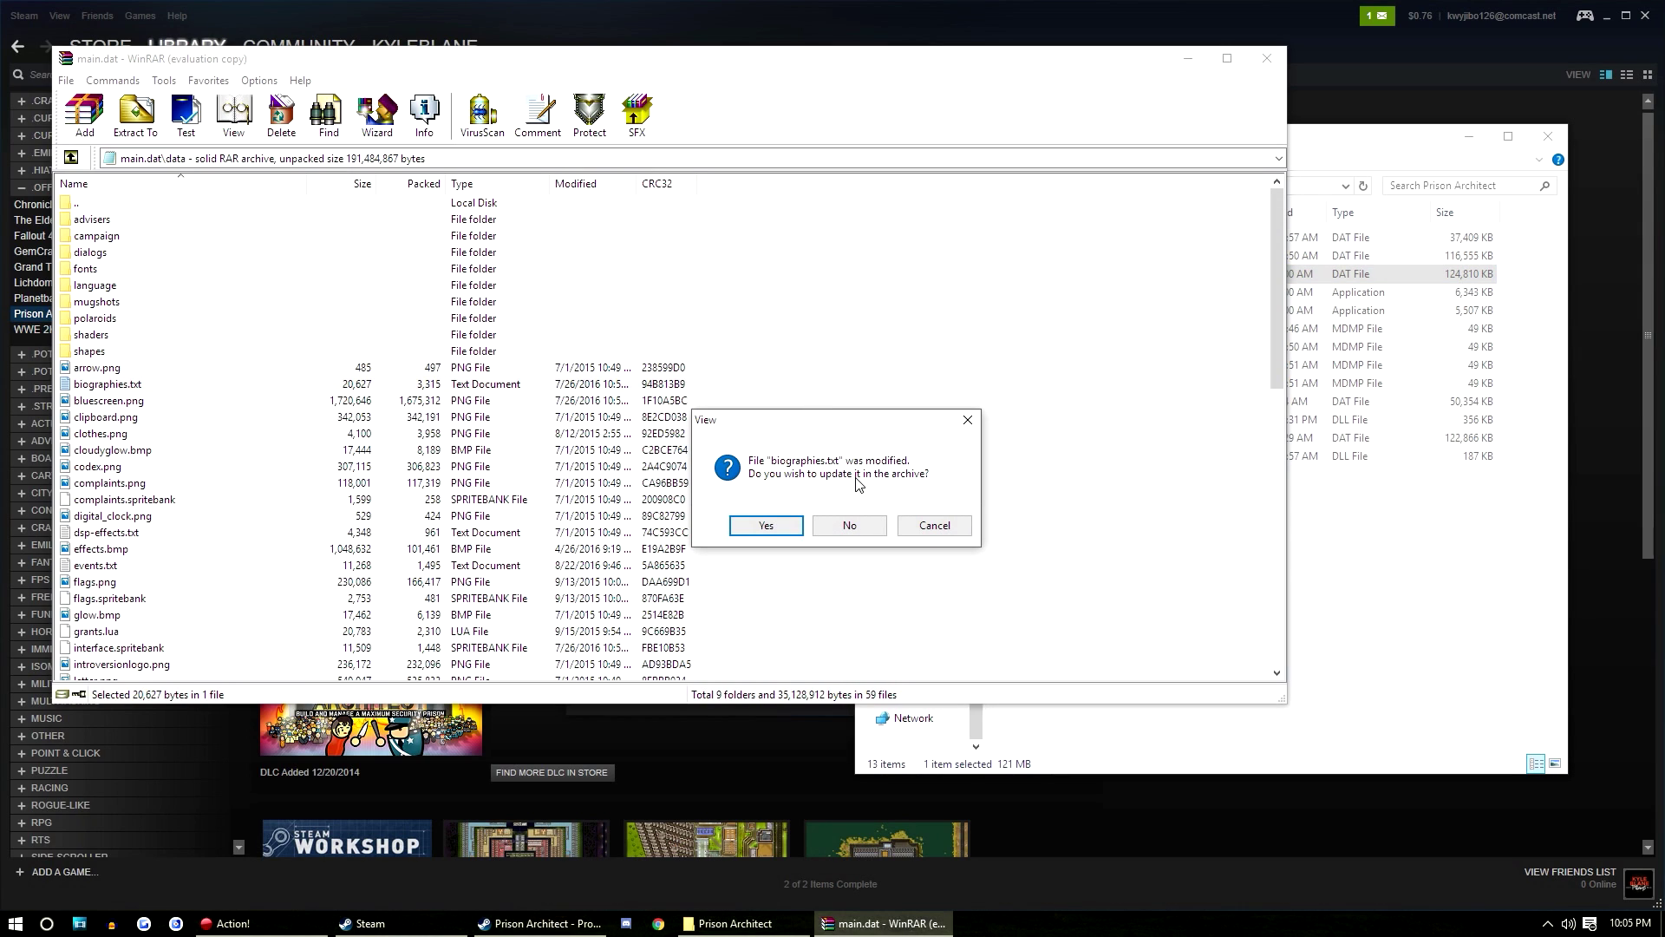
pyautogui.click(767, 525)
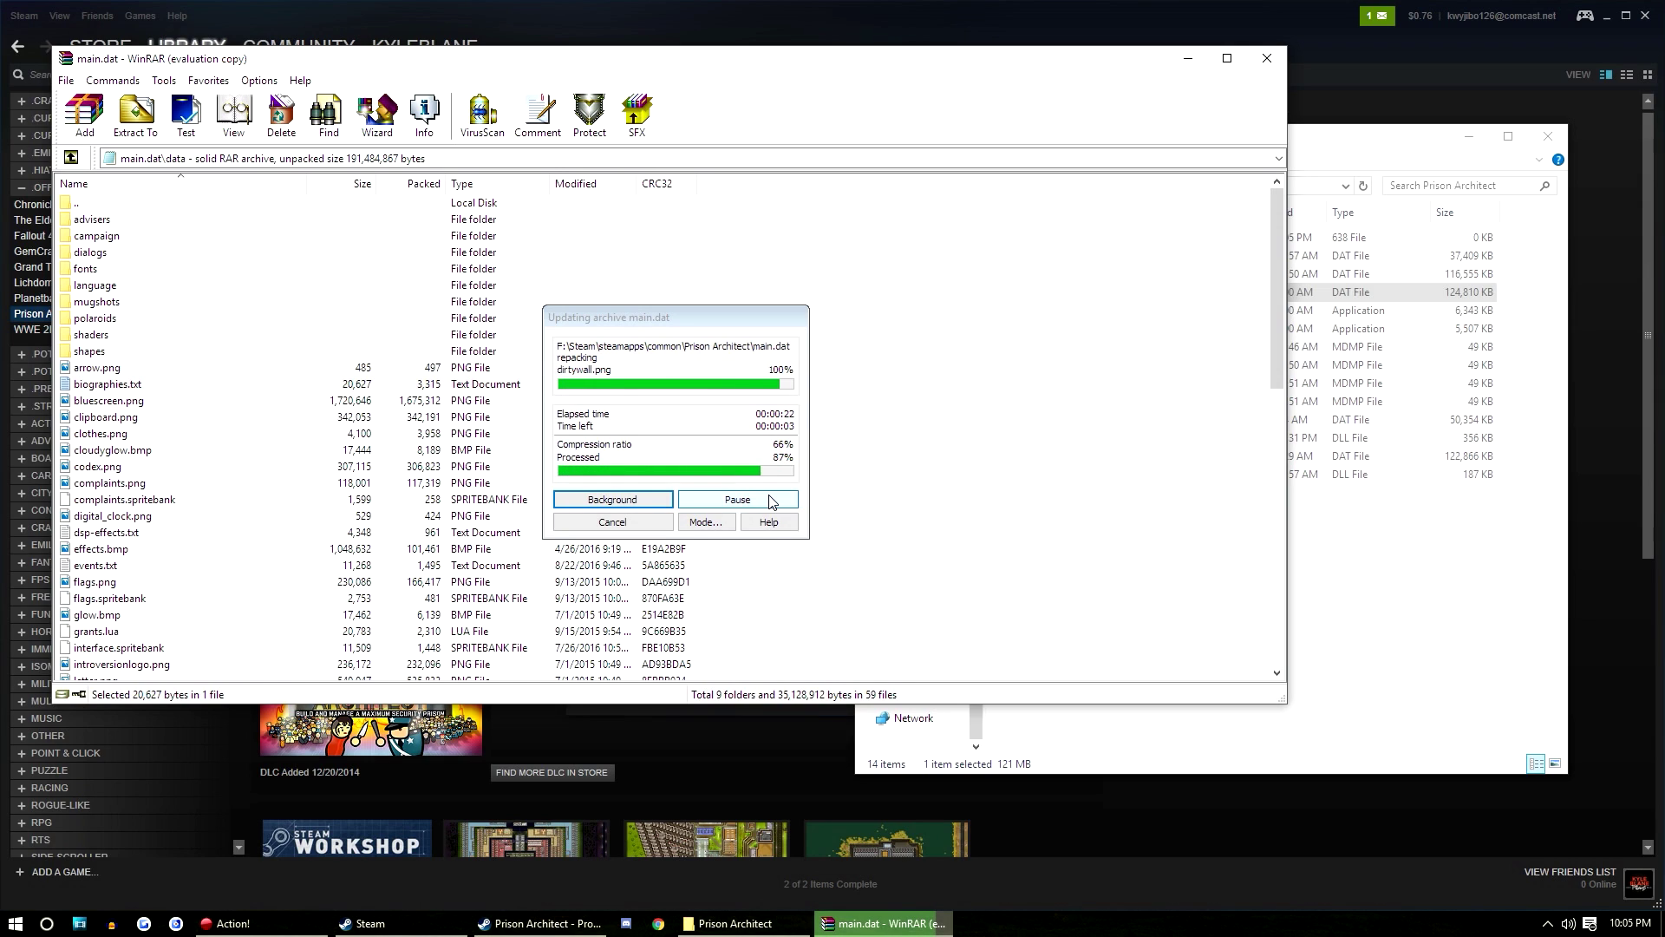
# Step: Bring the Prison Architect folder forward and clear the main.dat selection
pyautogui.click(1567, 652)
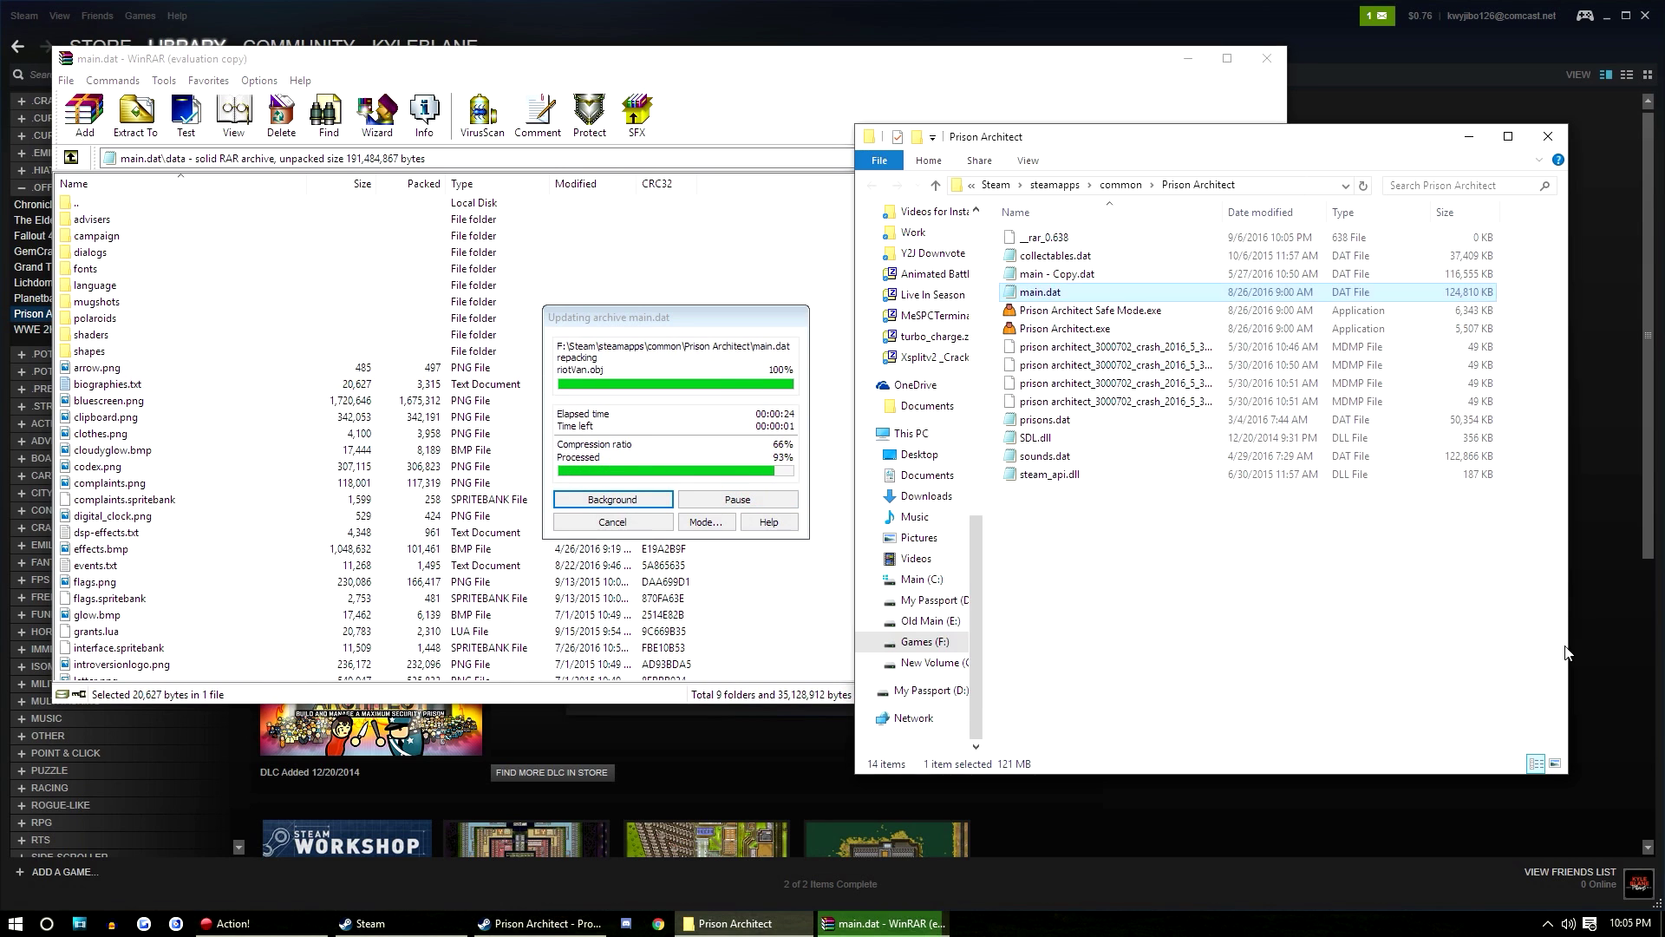
pyautogui.click(1159, 544)
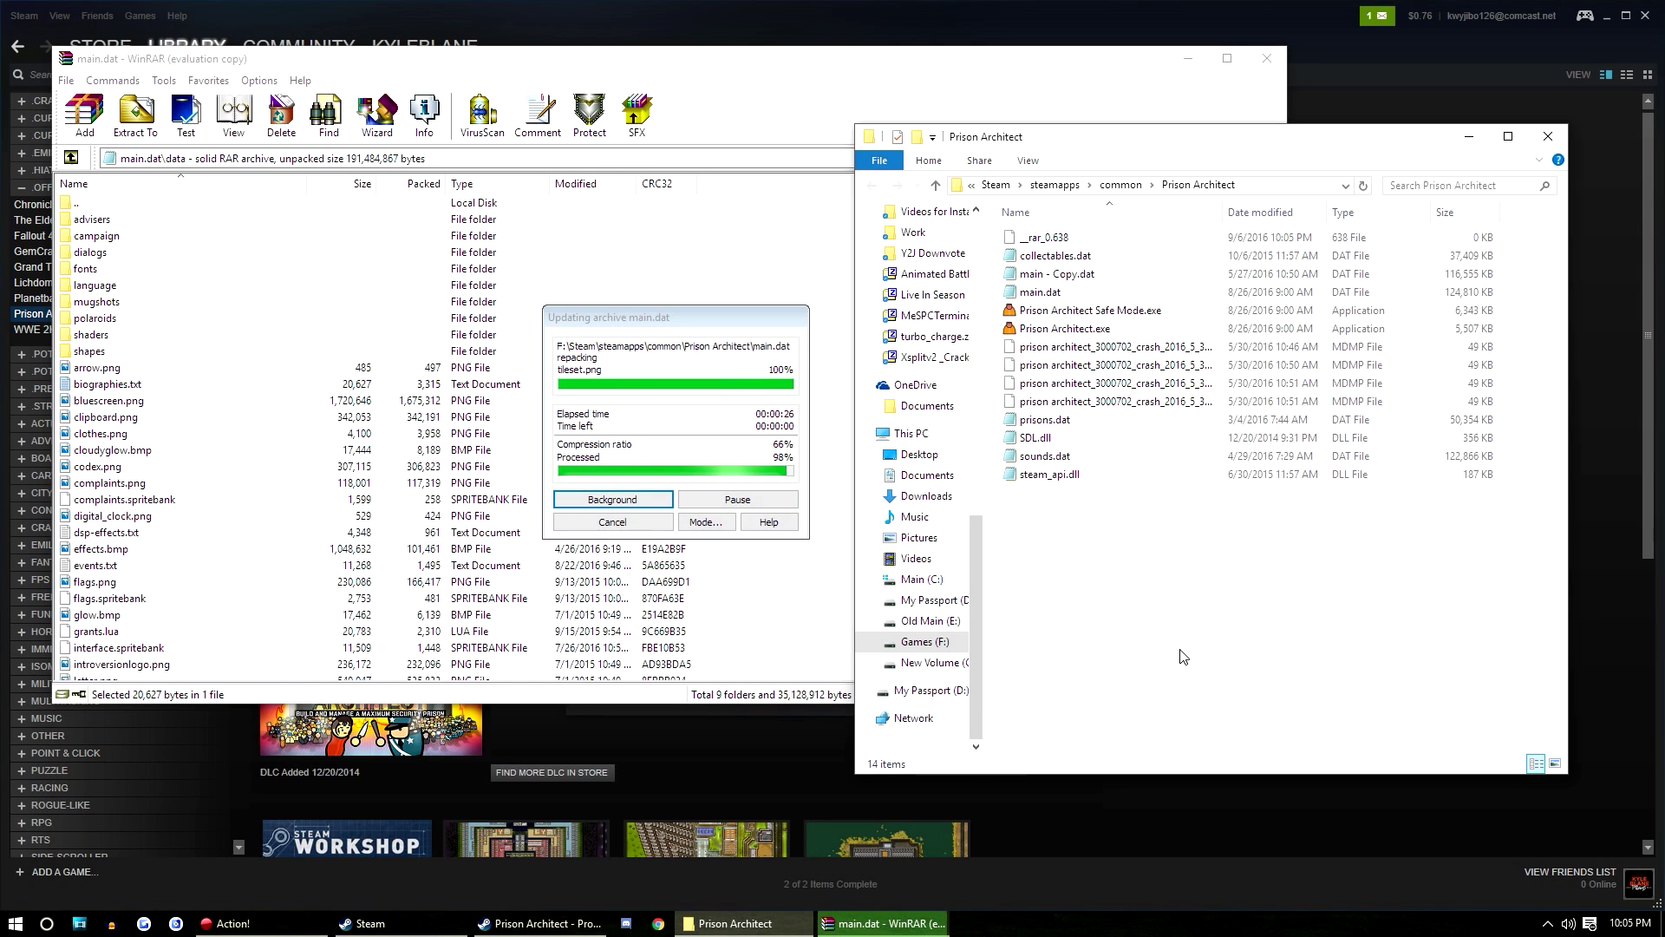